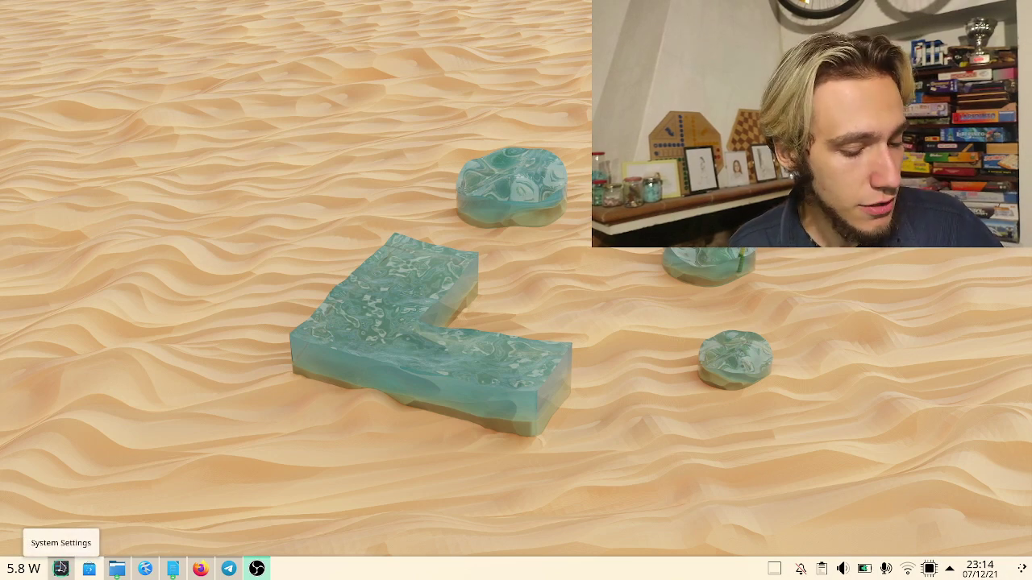
Launch System Settings from the taskbar, then move and enlarge its window
click(61, 569)
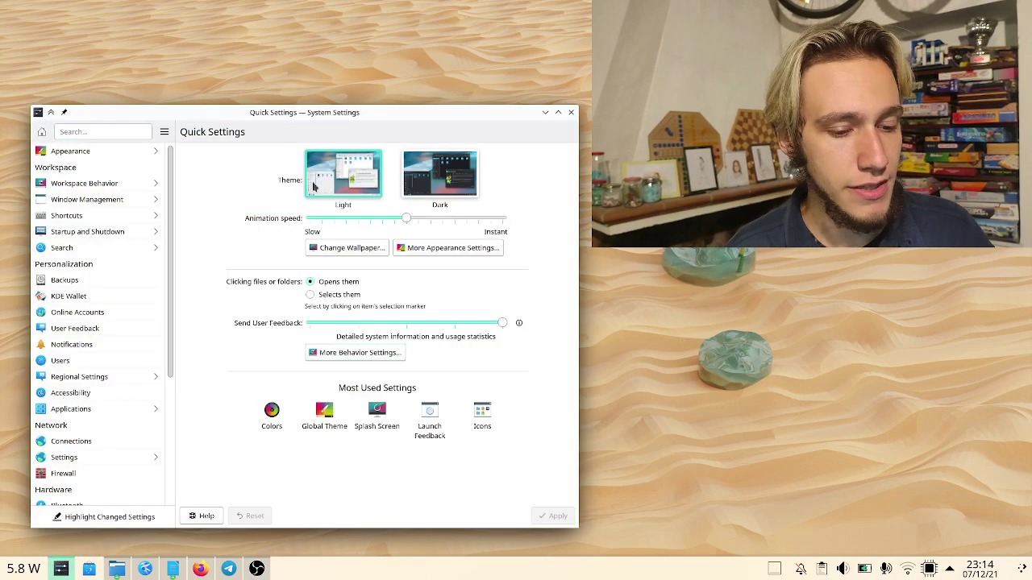
drag(364, 224, 351, 194)
drag(529, 372, 649, 437)
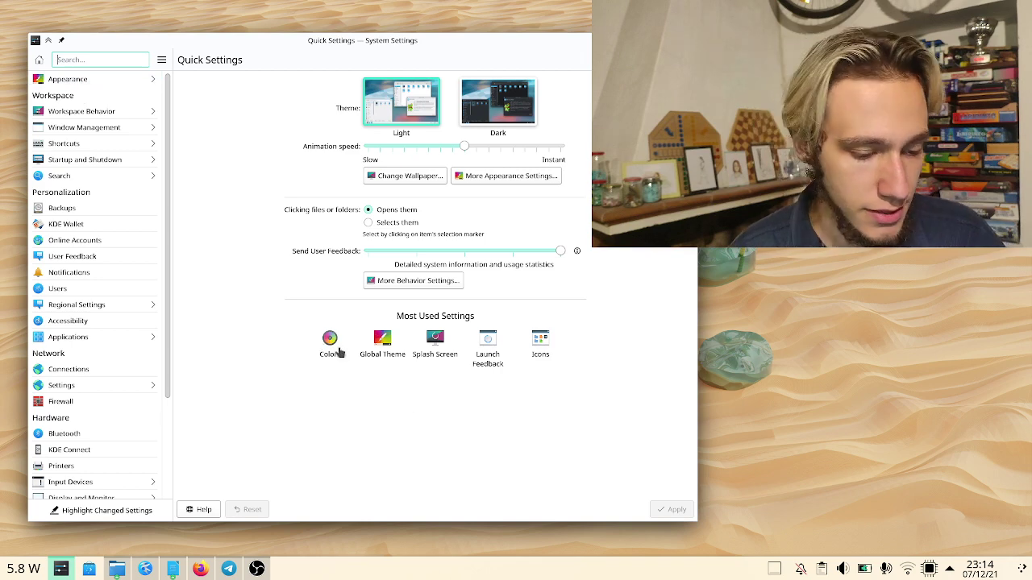
Open the Colors page, dismiss the scheme-not-installed notice, and reposition the window
click(333, 340)
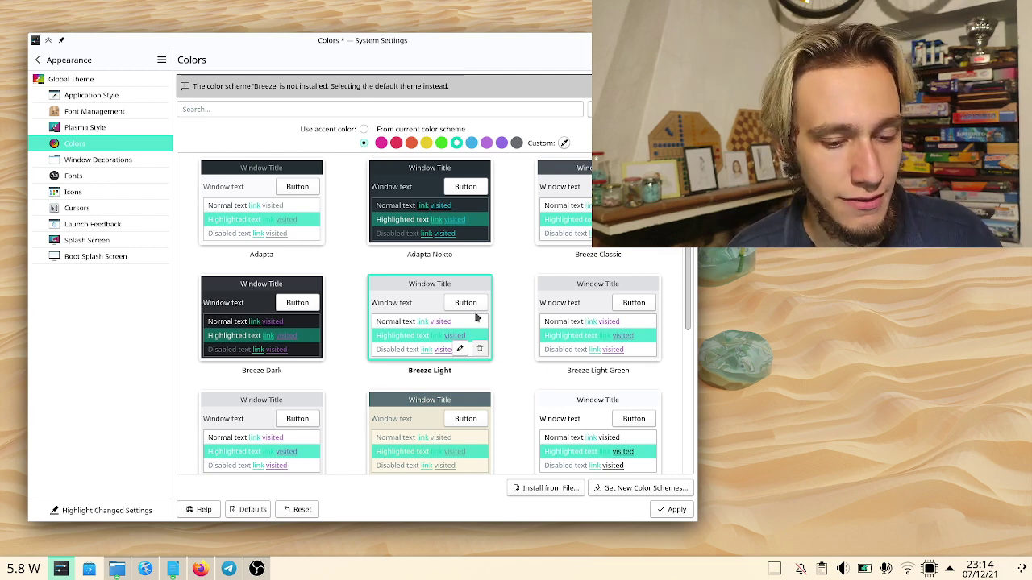
drag(507, 307, 395, 356)
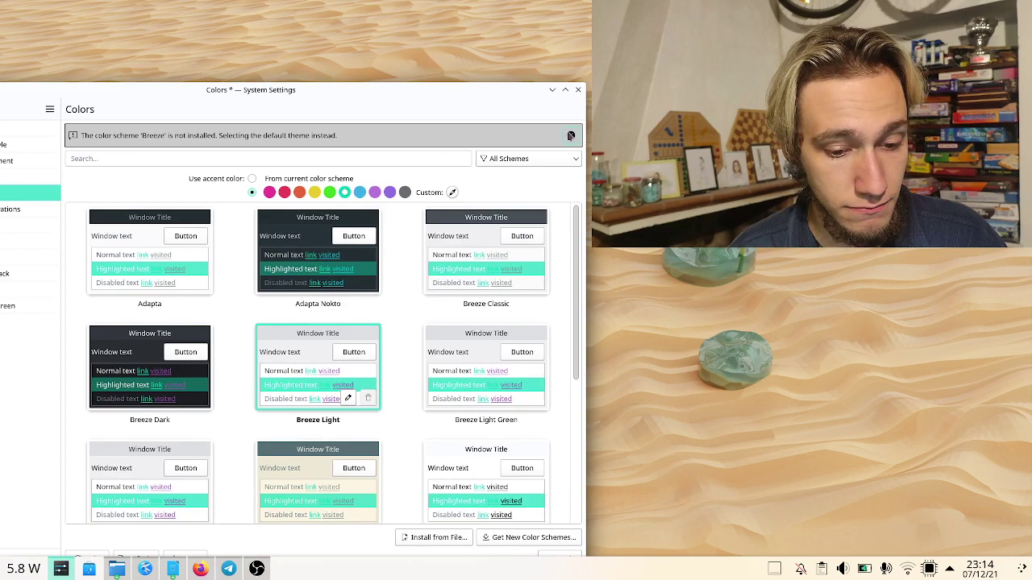
click(570, 135)
drag(395, 267, 532, 216)
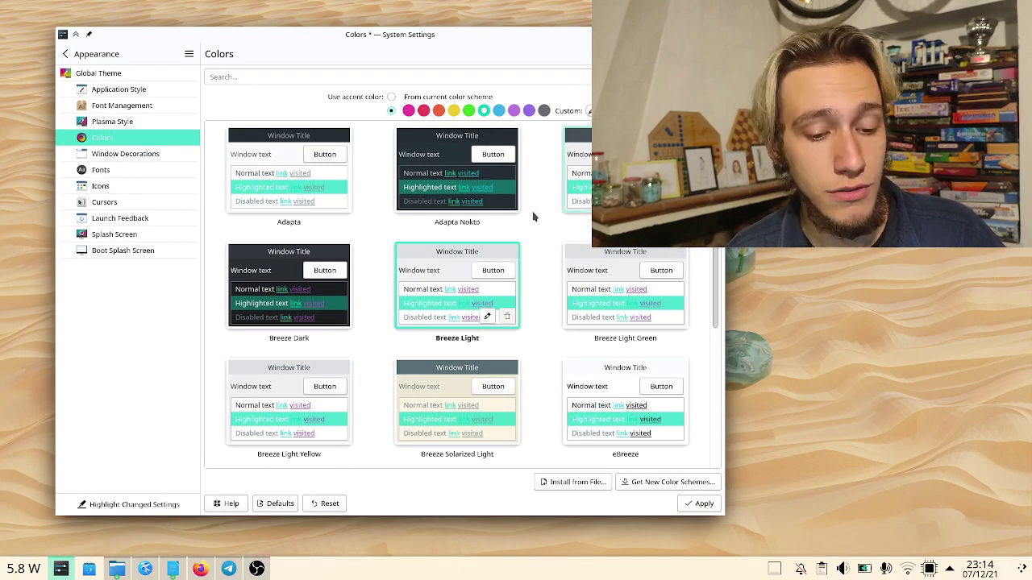
drag(553, 280, 562, 239)
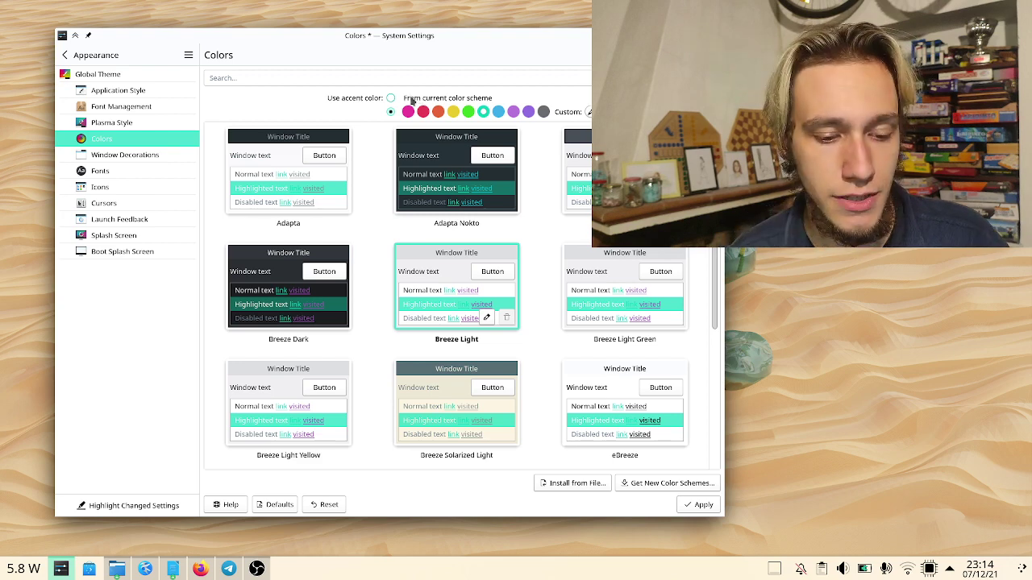
Set the accent colour to 'From current color scheme' and apply it
click(410, 98)
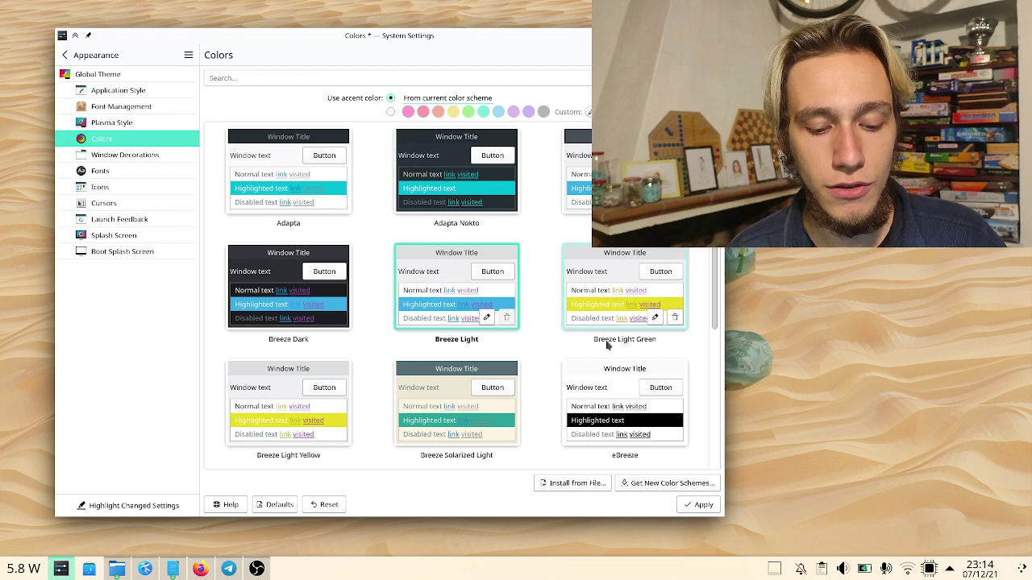
click(702, 507)
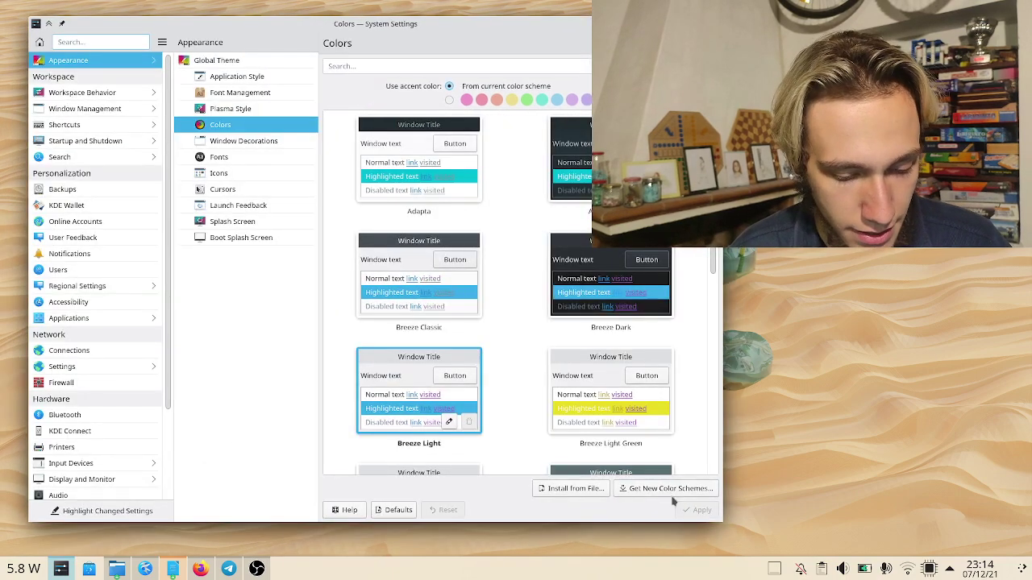
scroll(531, 339, down, 3)
scroll(530, 338, up, 3)
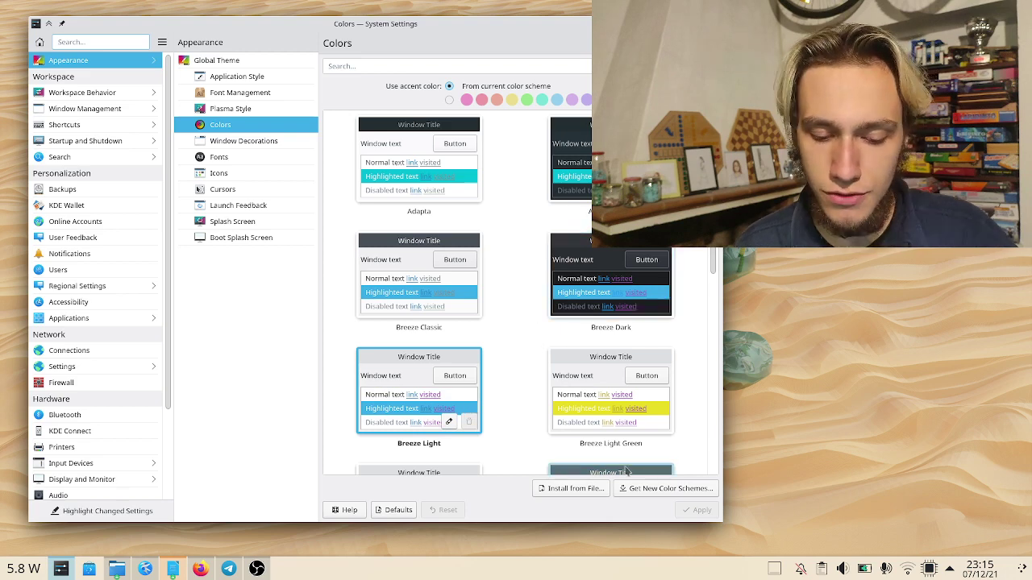
click(657, 492)
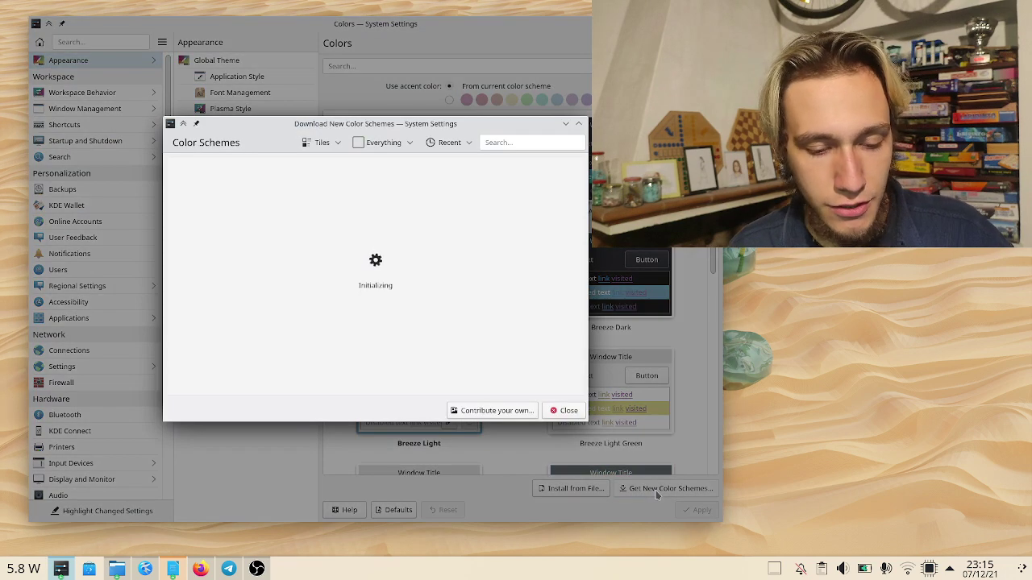
drag(487, 353, 410, 290)
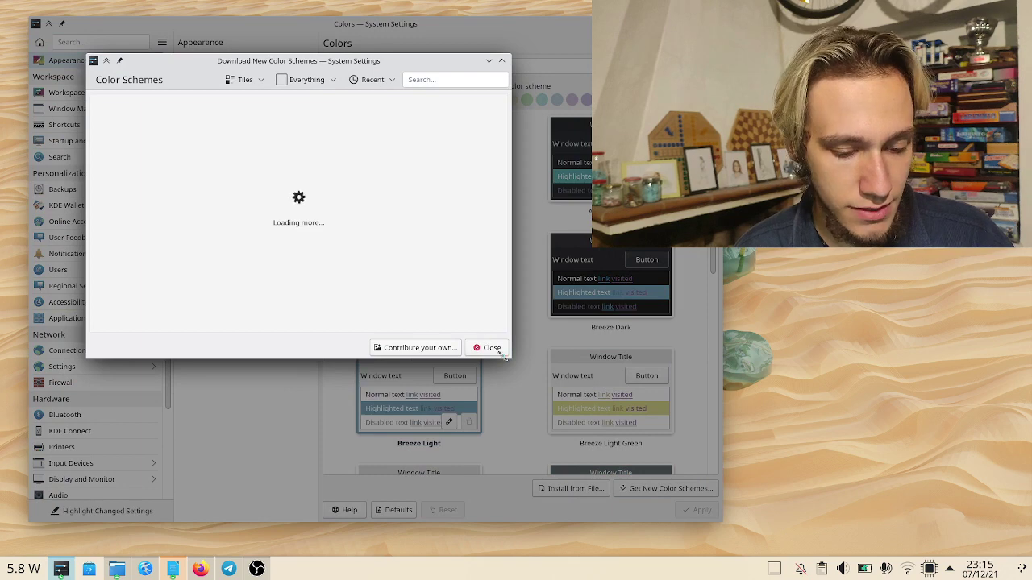
drag(505, 358, 510, 364)
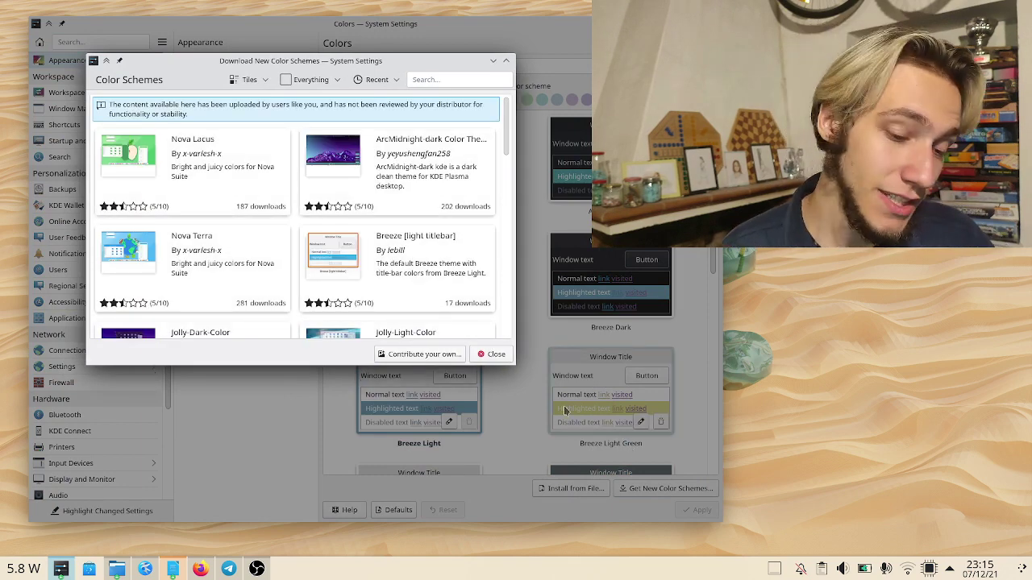
click(376, 79)
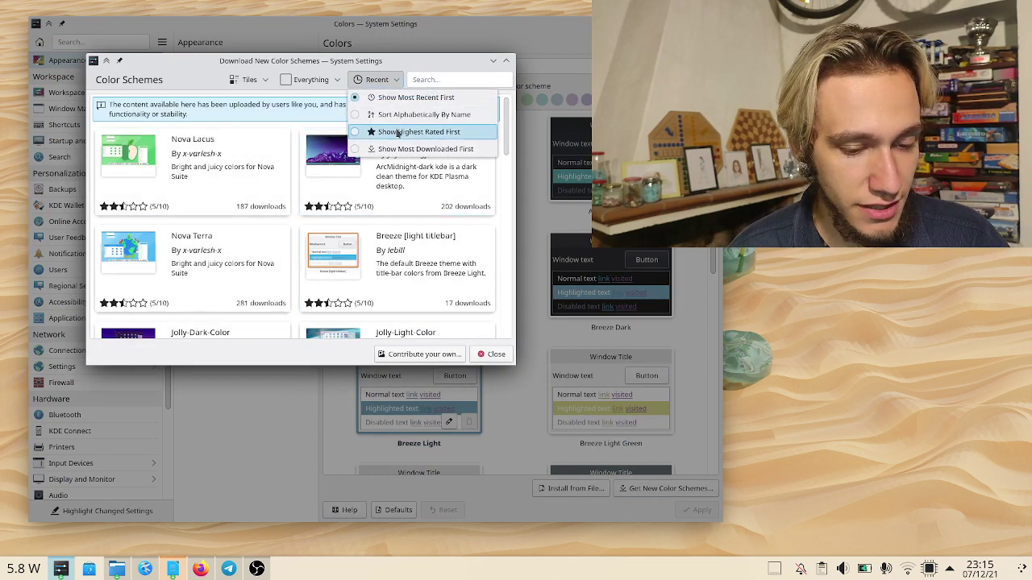
click(411, 149)
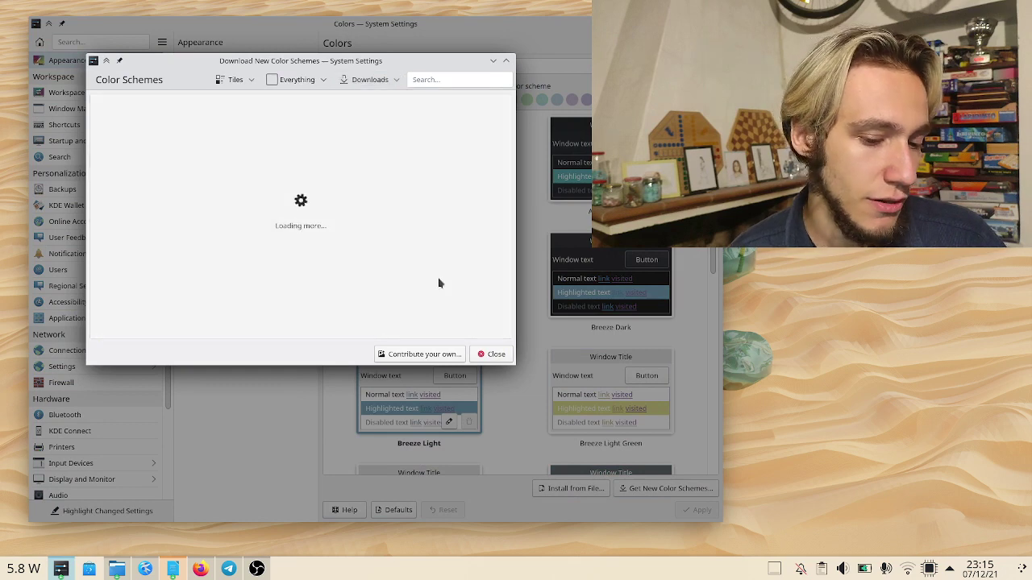
drag(439, 279, 599, 369)
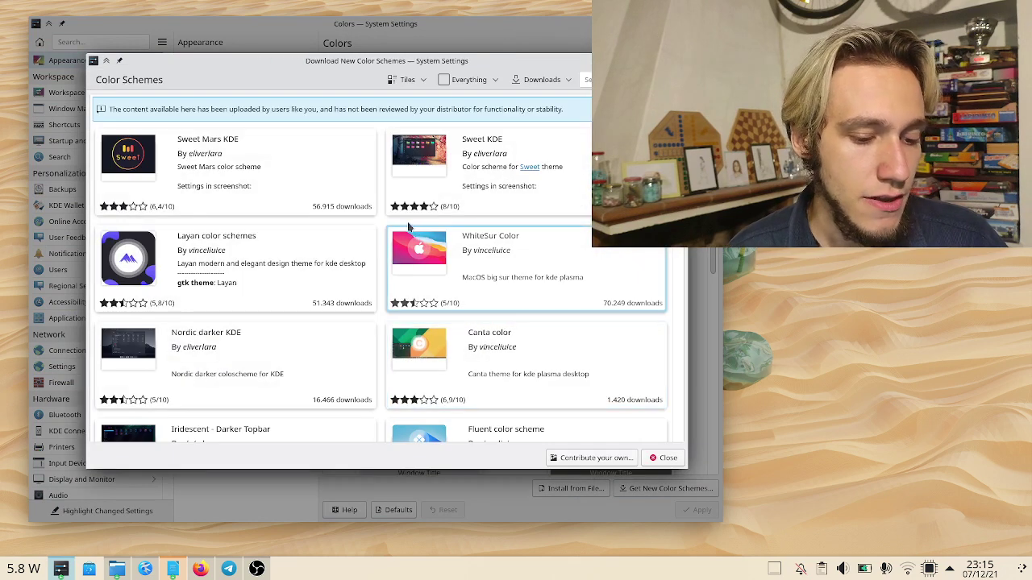
click(317, 162)
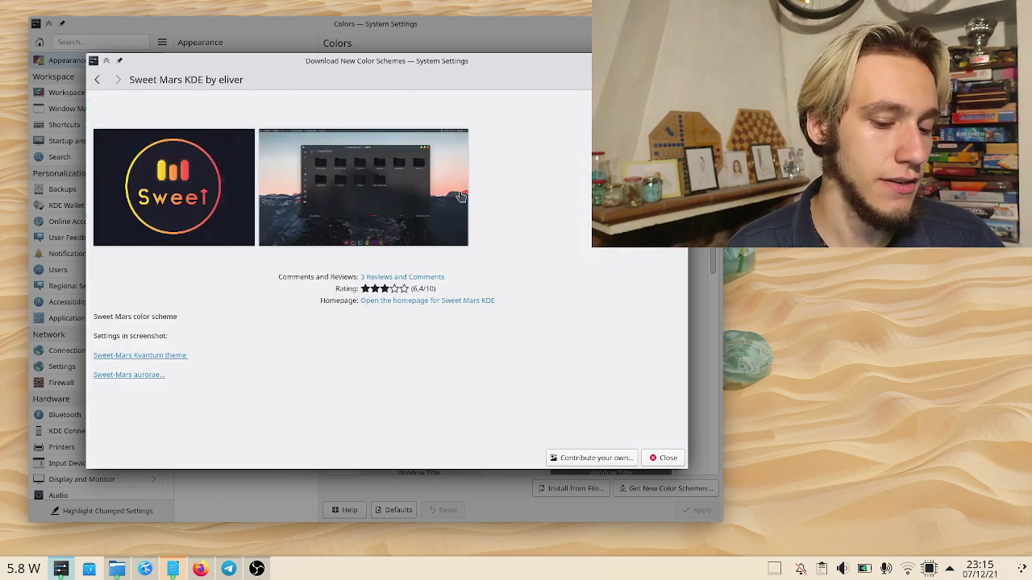
drag(601, 450, 562, 448)
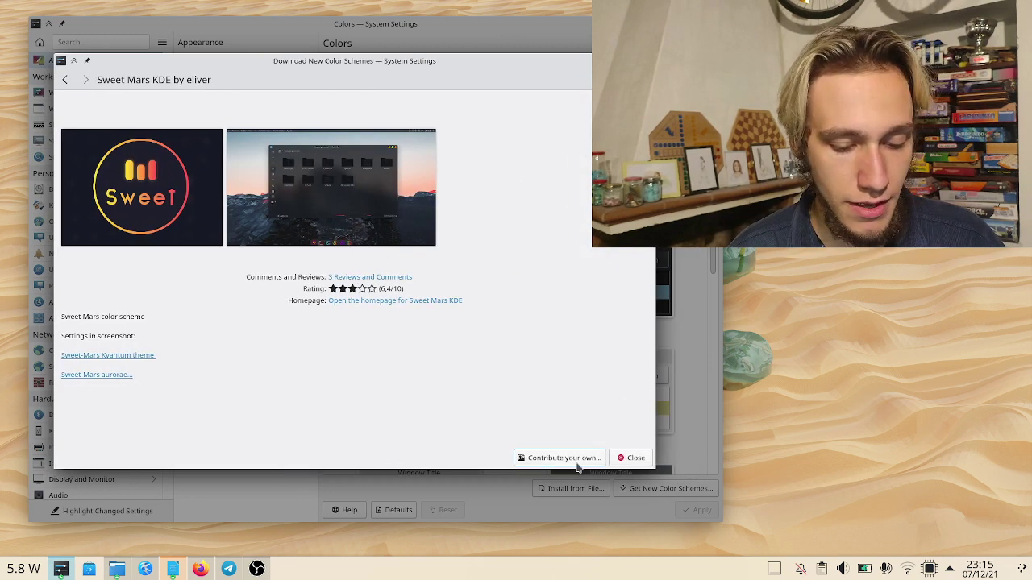
click(559, 458)
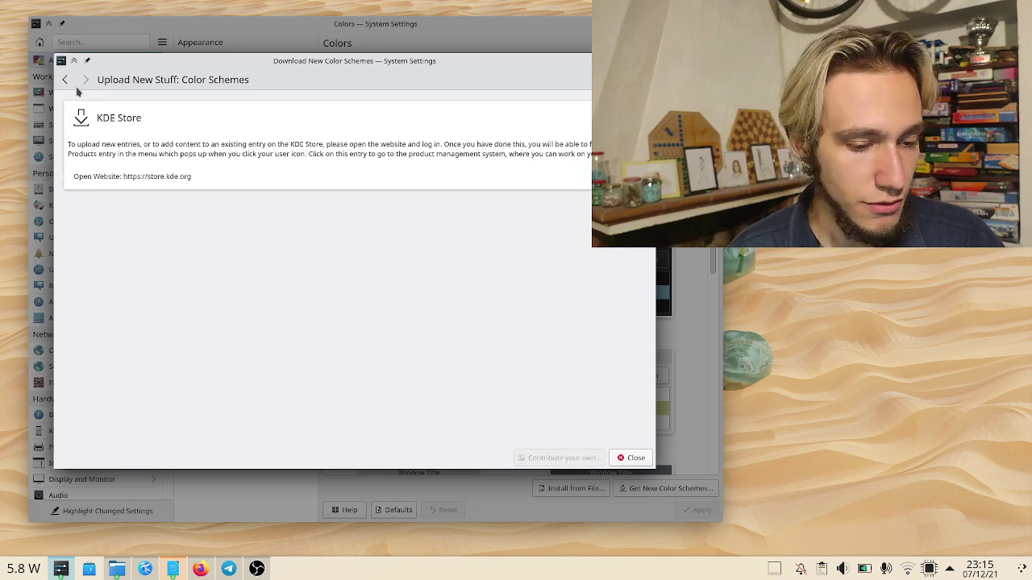
click(66, 81)
click(66, 81)
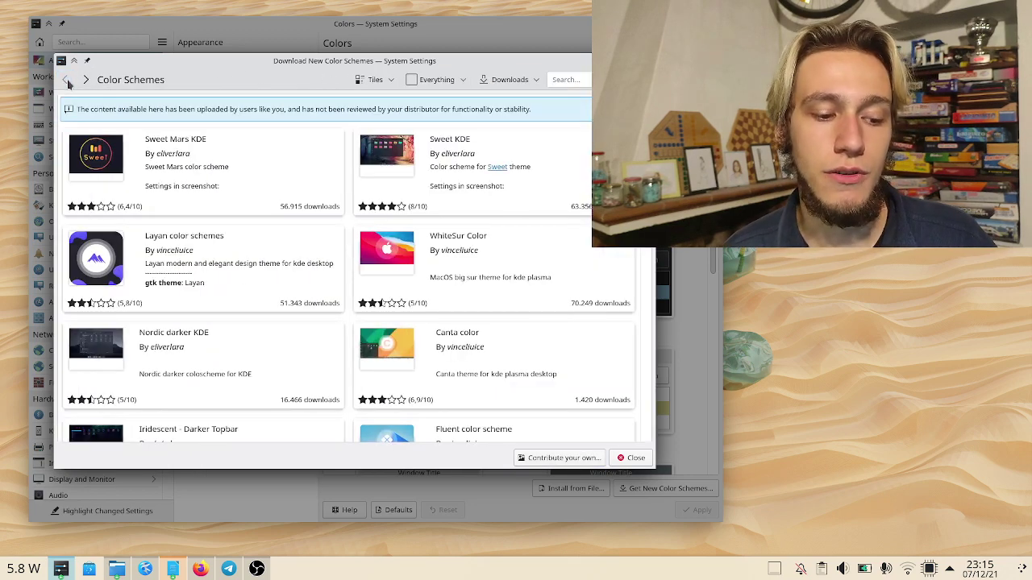
drag(323, 61, 260, 94)
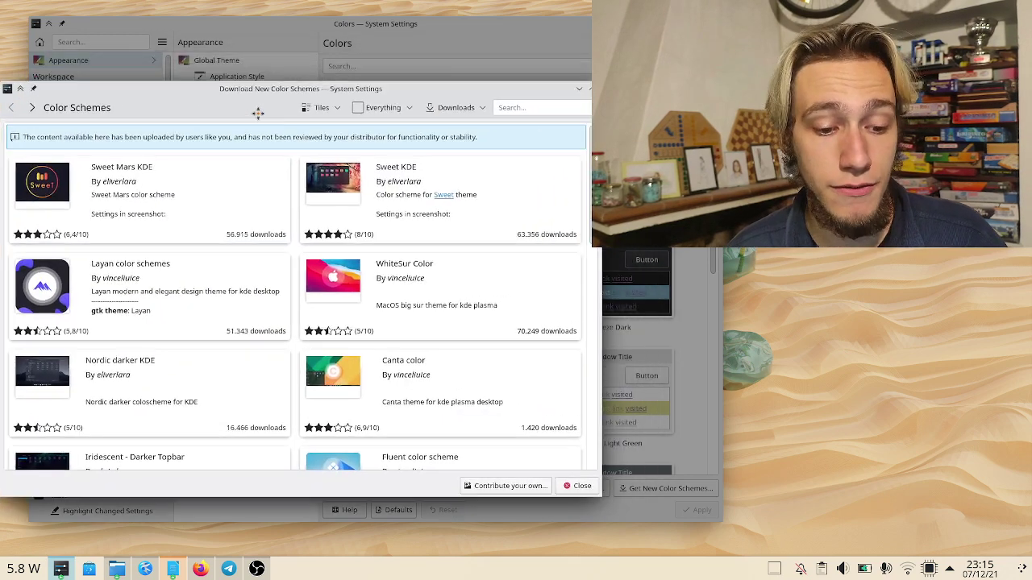
click(568, 490)
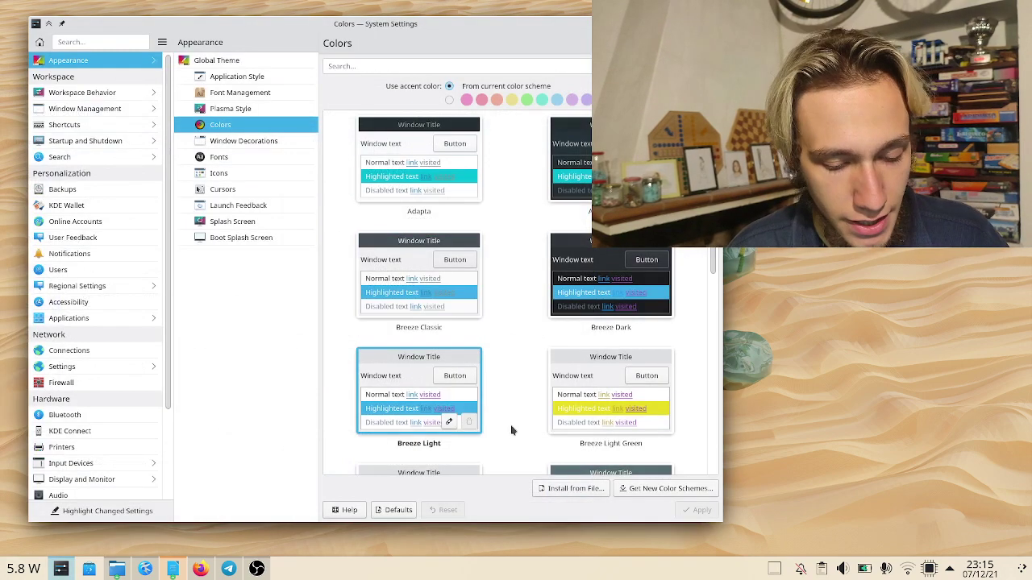
Open Breeze Light in KColorSchemeEditor and maximize the editor window
click(449, 422)
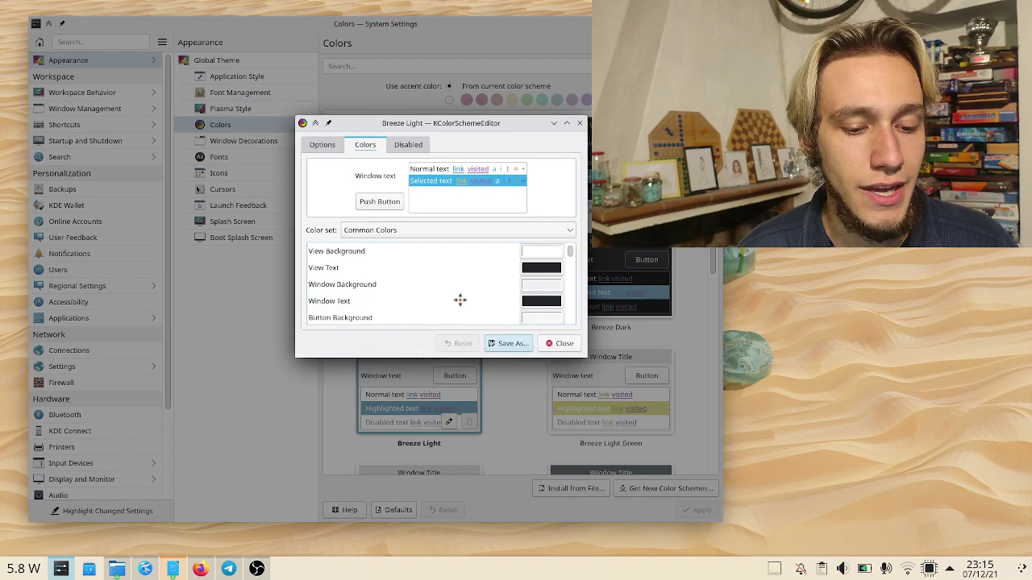
drag(393, 236, 578, 479)
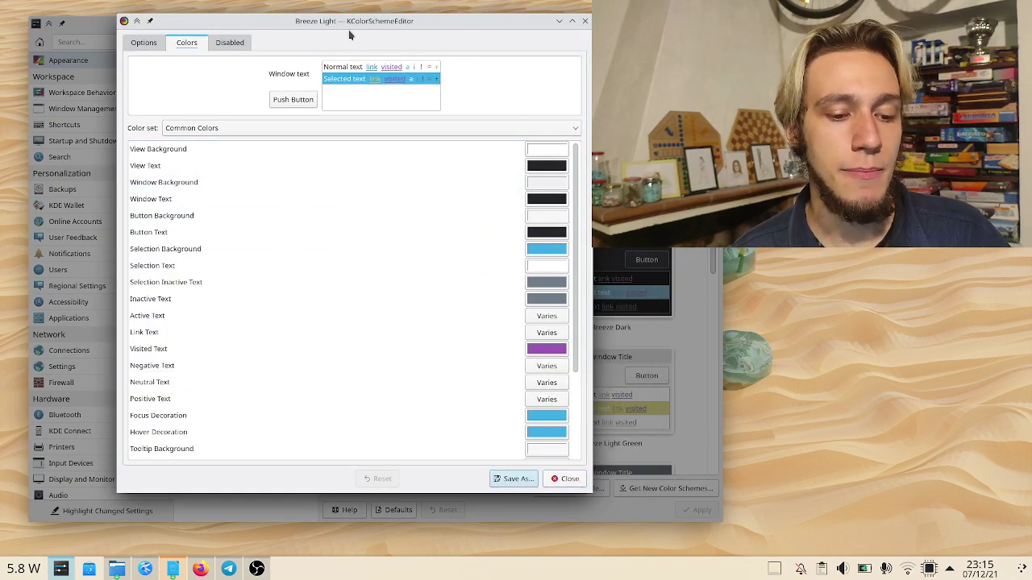
double_click(353, 22)
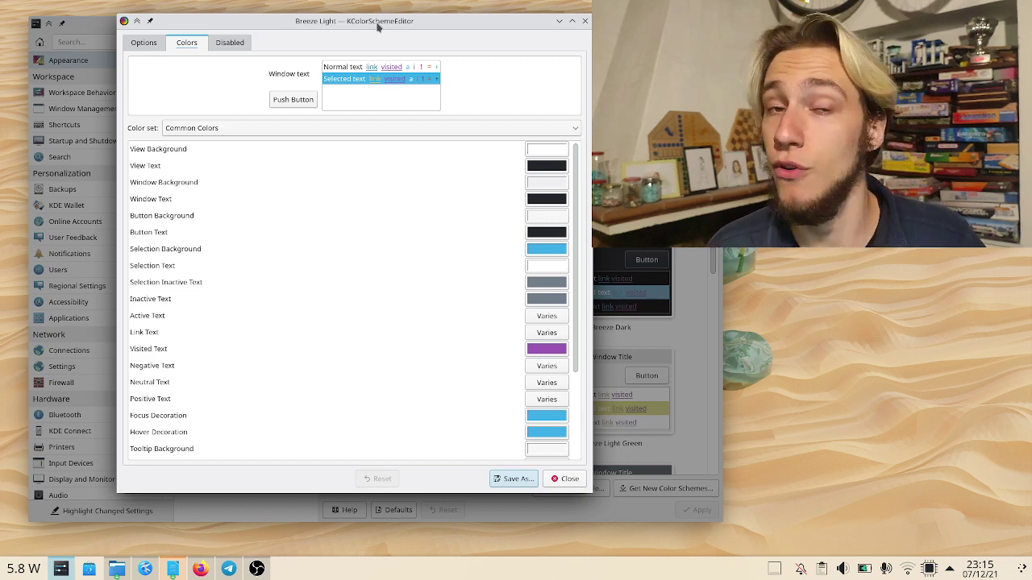
Browse the Options, Colors and Disabled tabs, ending on the Disabled effects
click(144, 42)
click(186, 42)
click(229, 42)
click(152, 43)
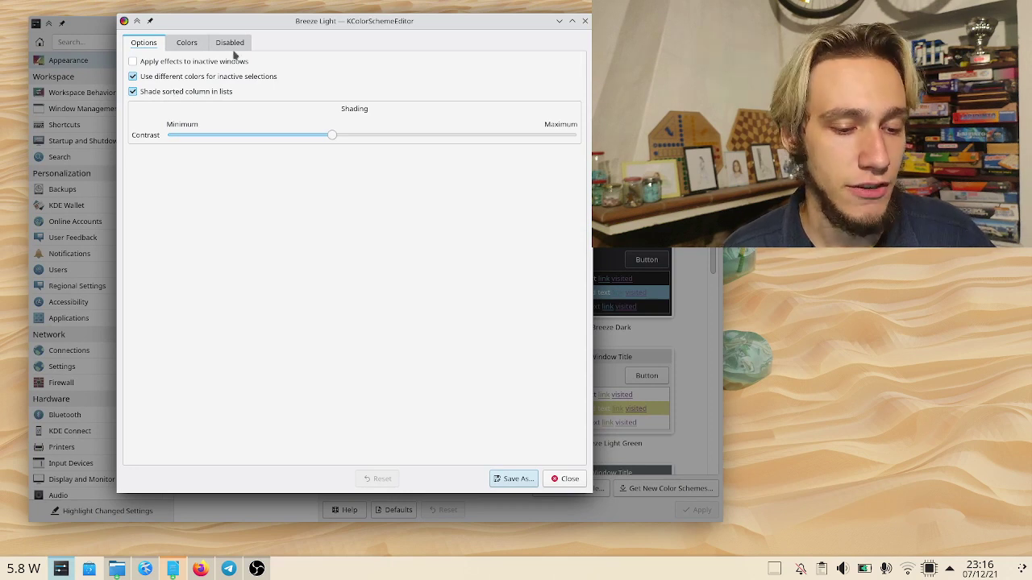
click(190, 42)
click(230, 43)
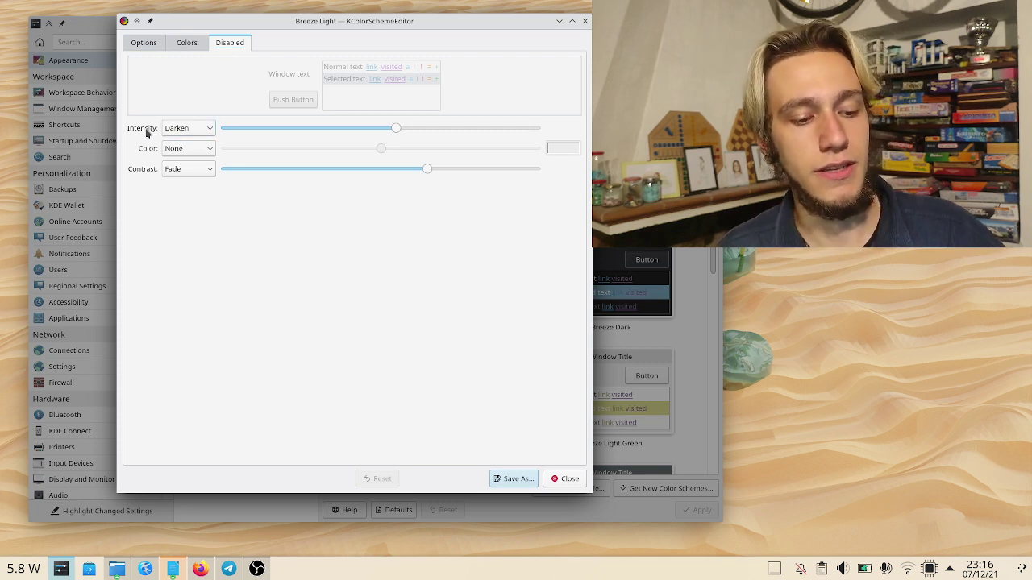
Set the disabled Intensity effect to Shade and adjust its strength slider
click(189, 128)
click(180, 168)
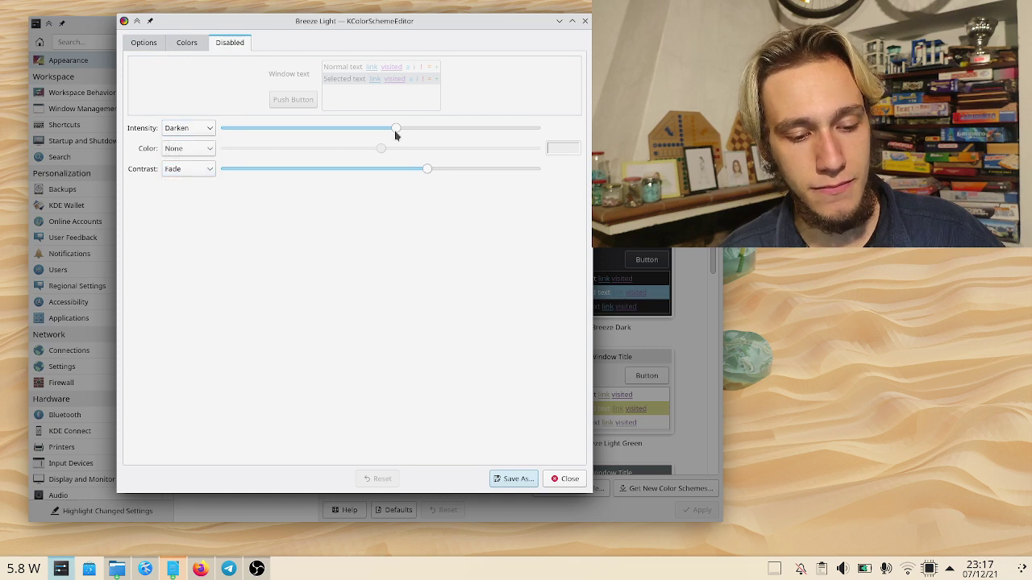
mouse_move(395, 134)
mouse_down()
mouse_move(447, 140)
mouse_move(357, 150)
mouse_move(427, 155)
mouse_up()
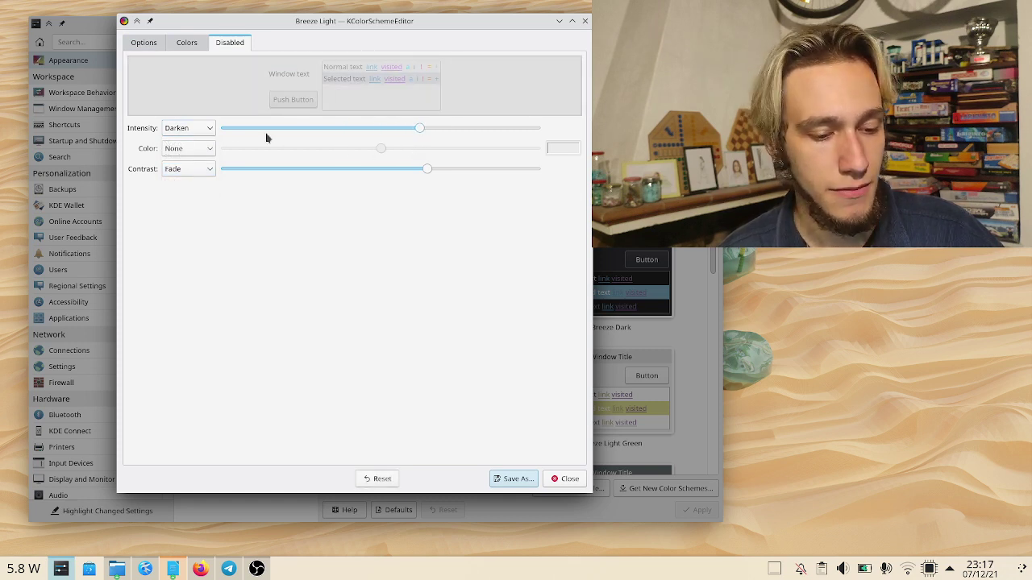
click(201, 157)
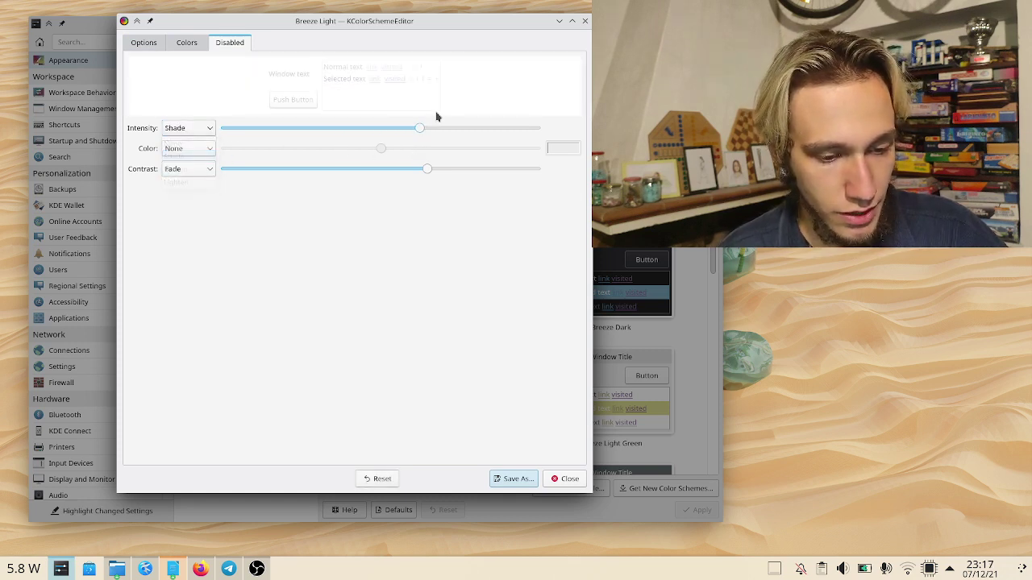
mouse_move(419, 128)
mouse_down()
mouse_move(349, 128)
mouse_move(291, 155)
mouse_up()
click(211, 133)
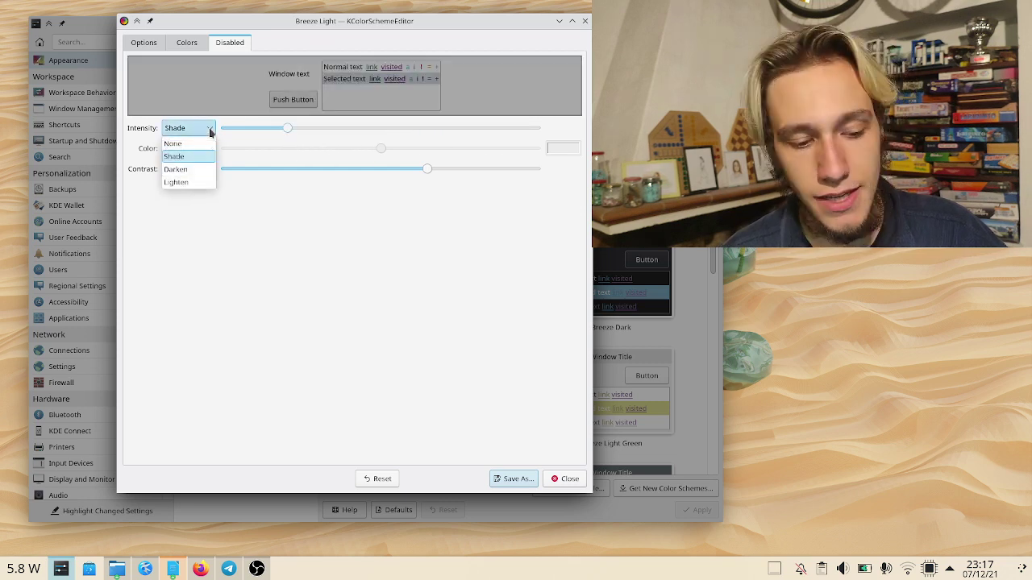
Switch the disabled Color effect to Tint, after trying Desaturate and Fade, and strengthen it
click(204, 209)
click(200, 150)
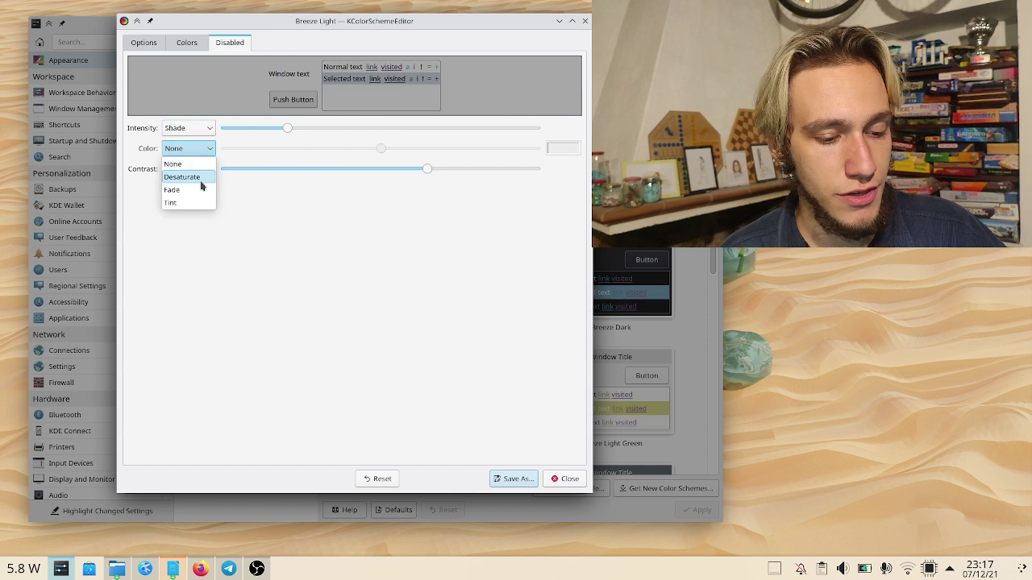
click(201, 182)
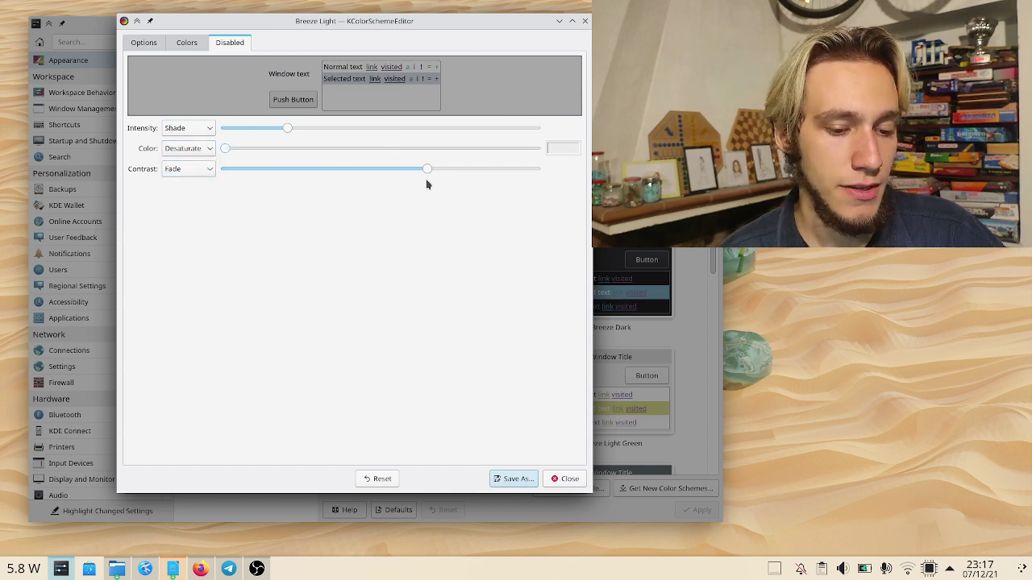
click(185, 153)
click(189, 191)
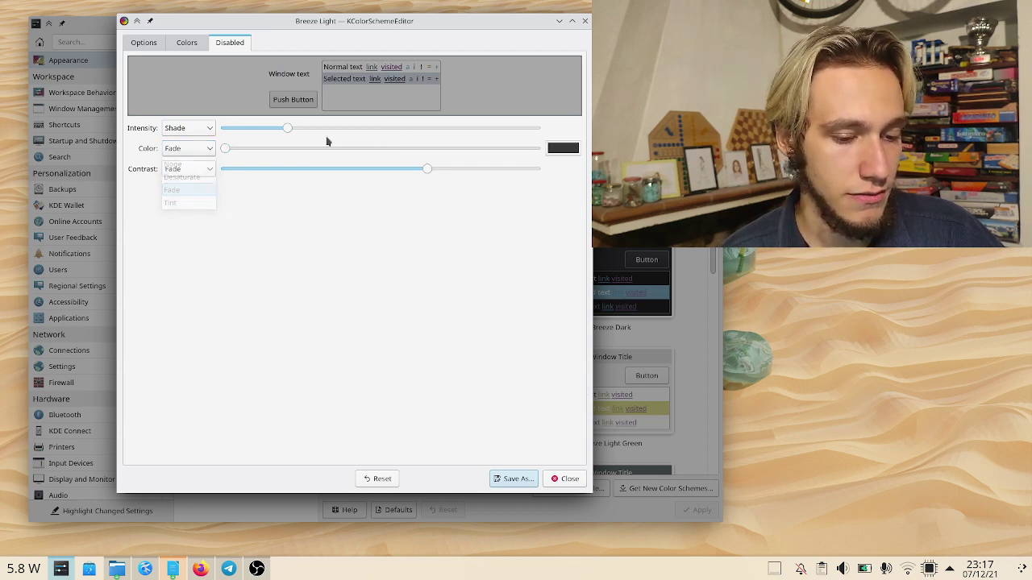
click(182, 153)
click(195, 203)
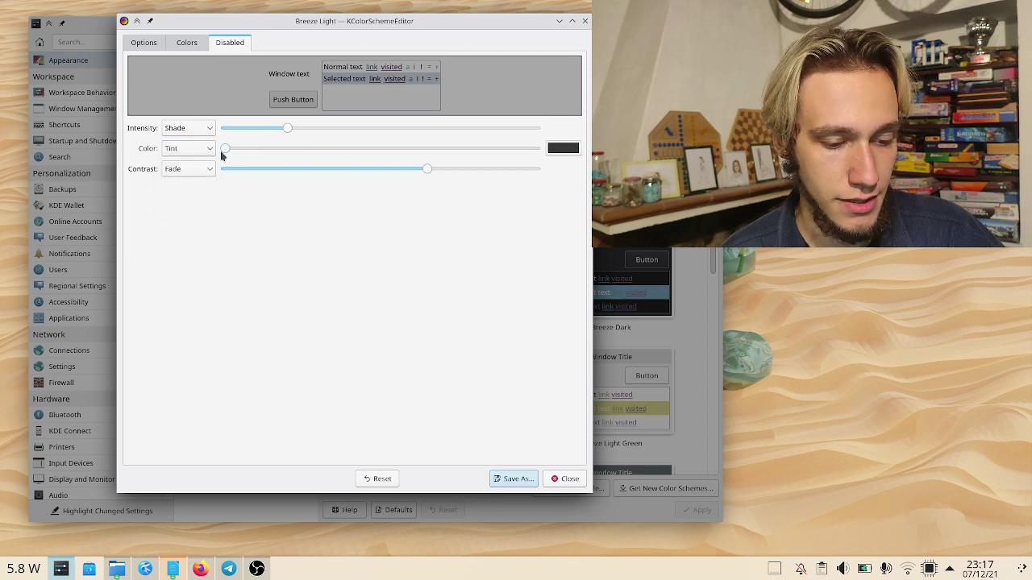
drag(449, 188, 410, 199)
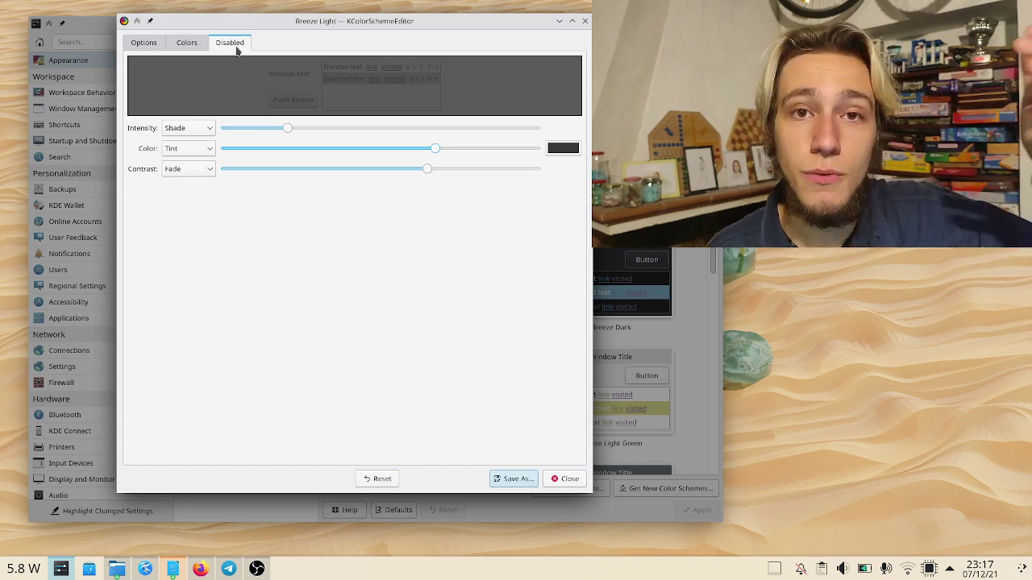
Go to the Colors tab and display the Tooltip colour set
click(190, 45)
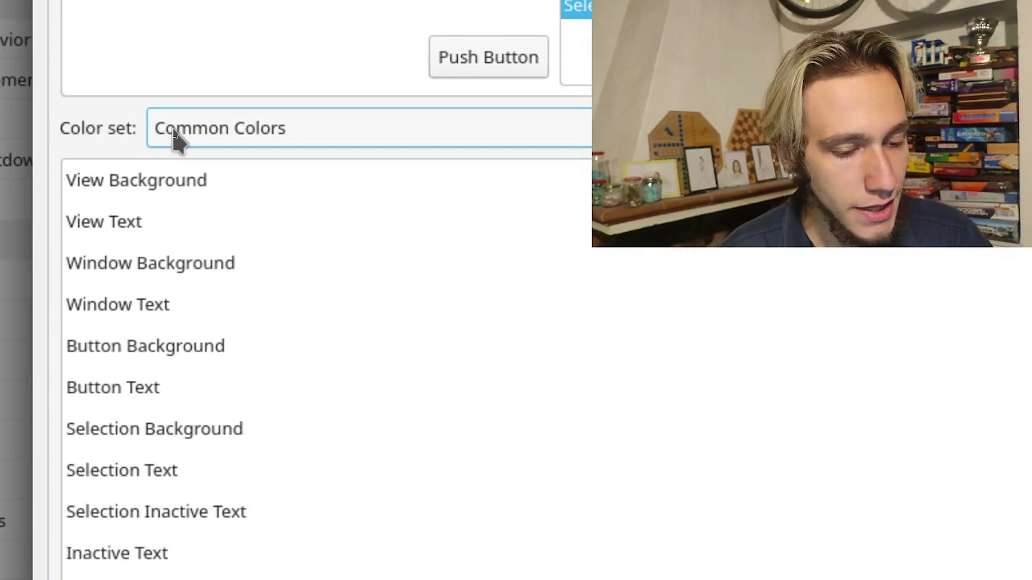
click(173, 133)
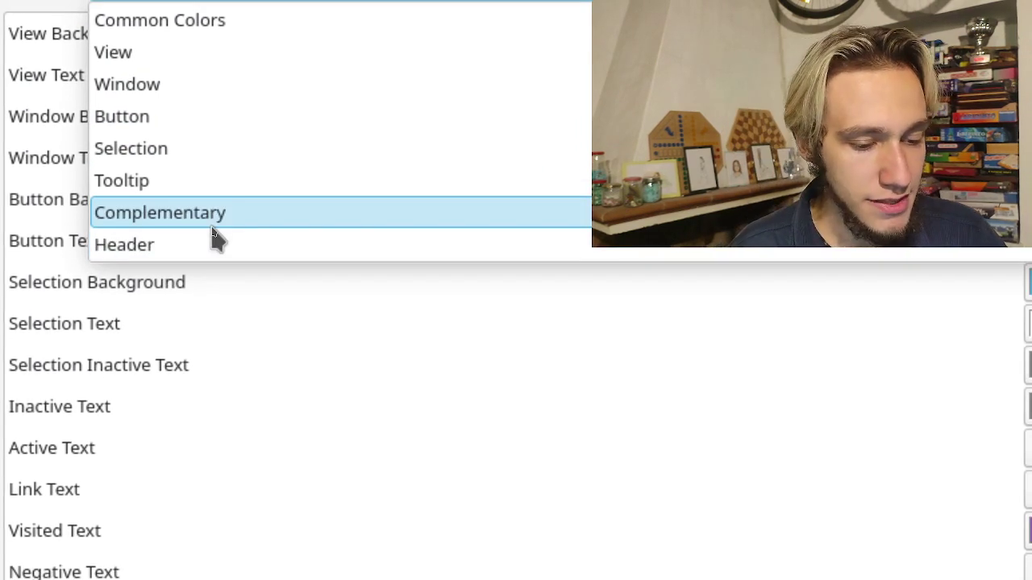
click(185, 136)
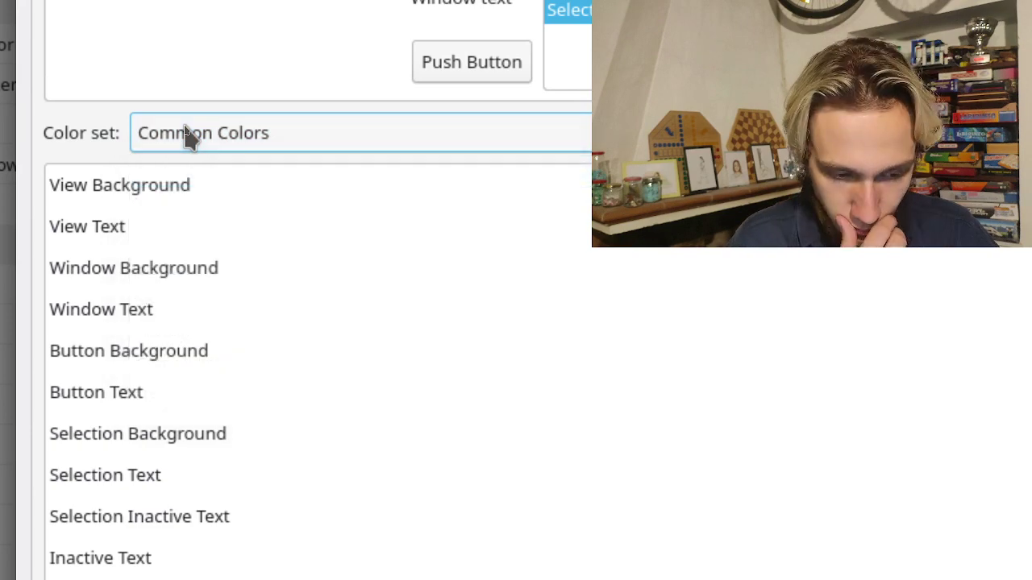
click(185, 136)
click(242, 321)
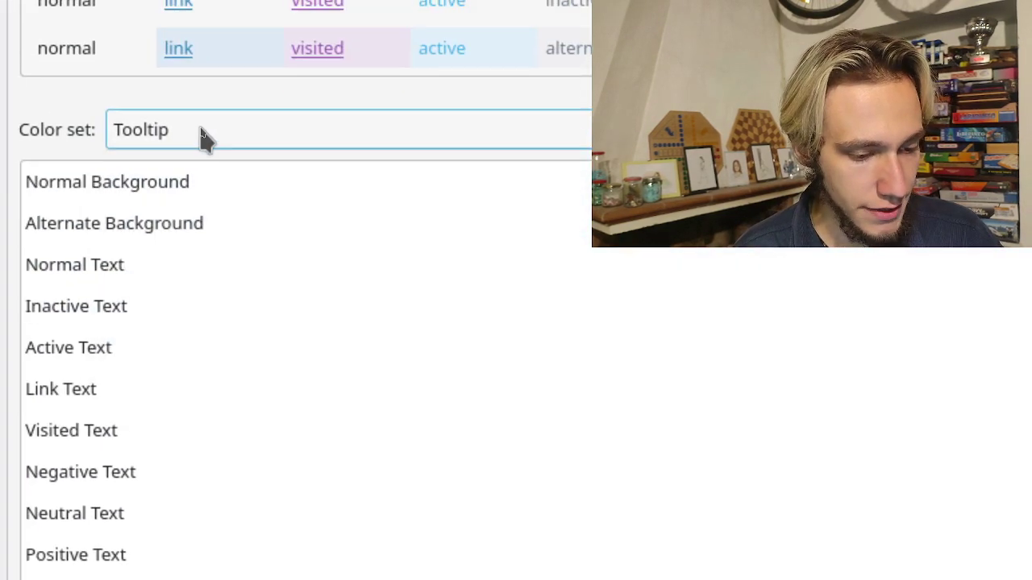
click(200, 135)
Cycle through the Complementary, Button, Header and Window sets, then return to Common Colors
click(208, 228)
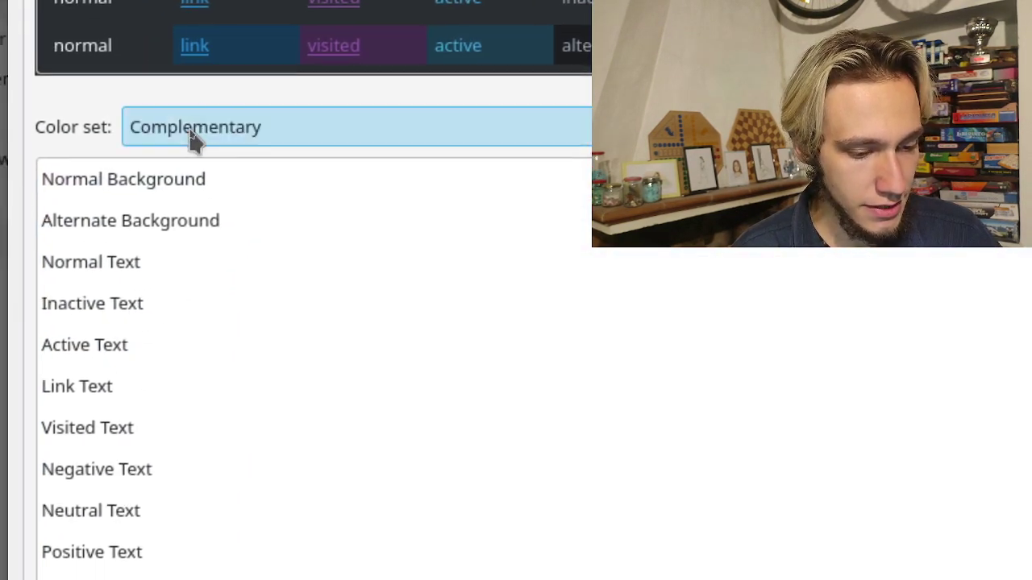
click(193, 135)
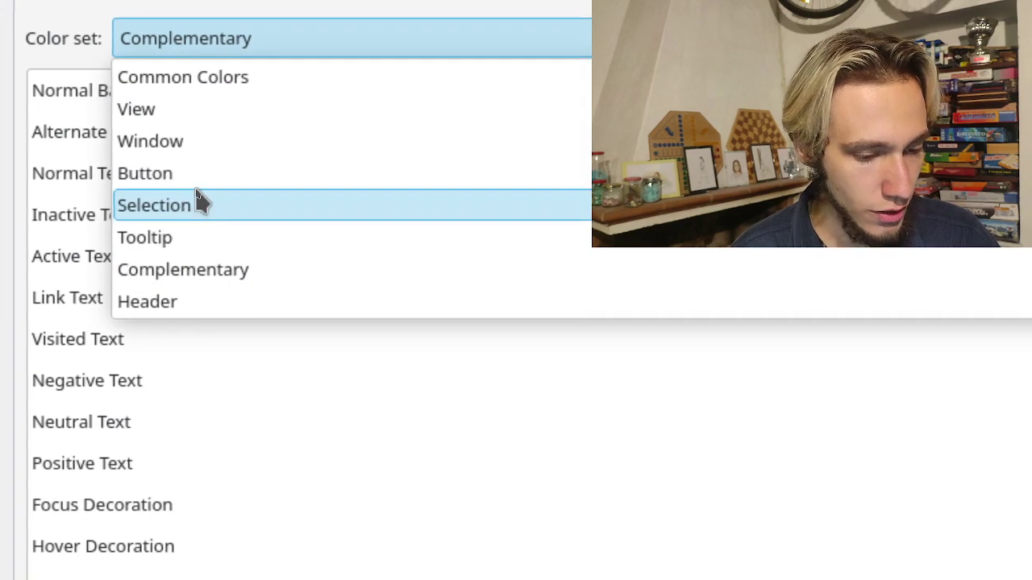
click(193, 262)
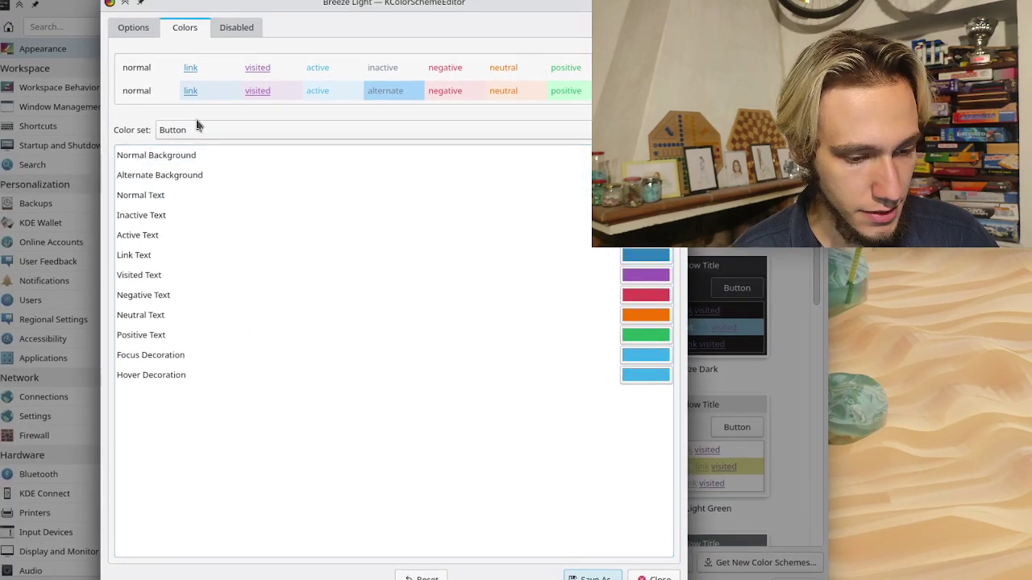
click(194, 116)
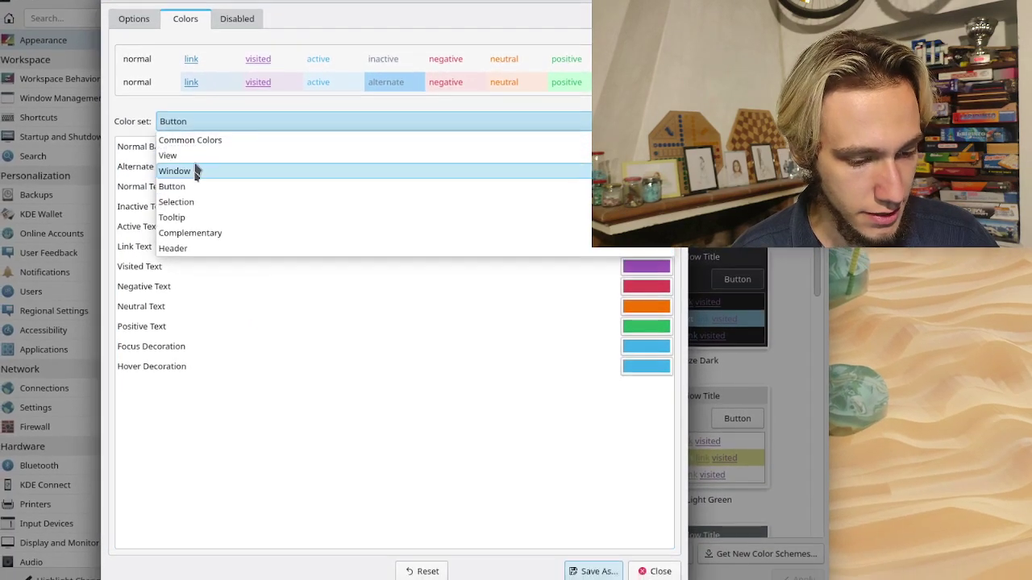
click(194, 240)
click(198, 127)
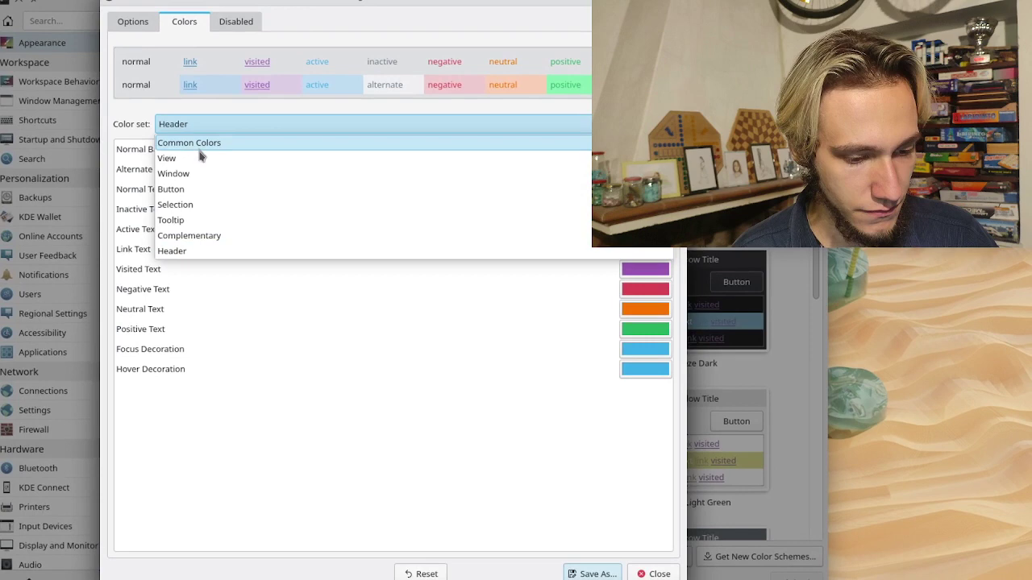
click(199, 168)
click(207, 137)
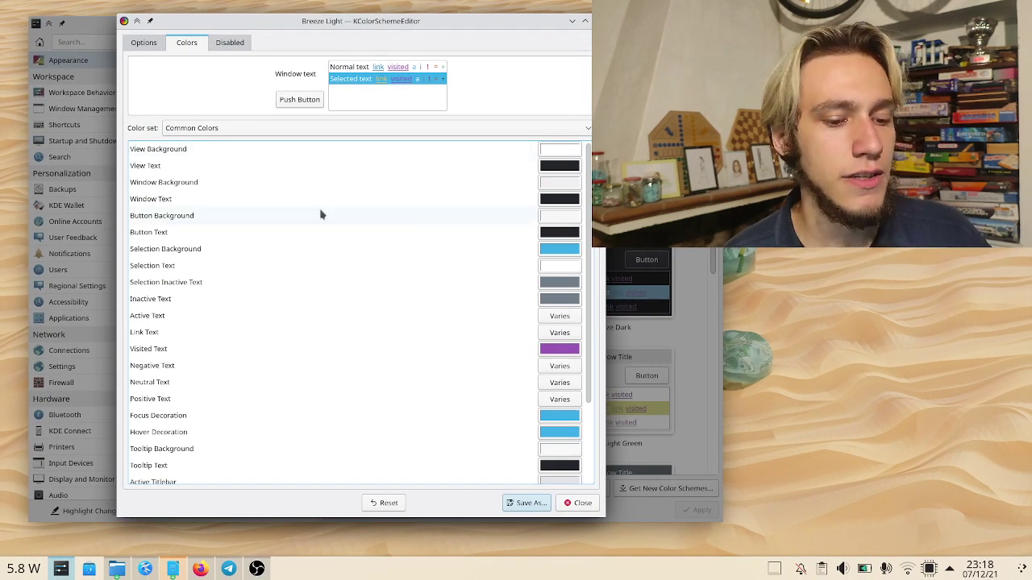
Display the View colour set from the Color set dropdown
scroll(320, 213, down, 2)
scroll(314, 213, up, 2)
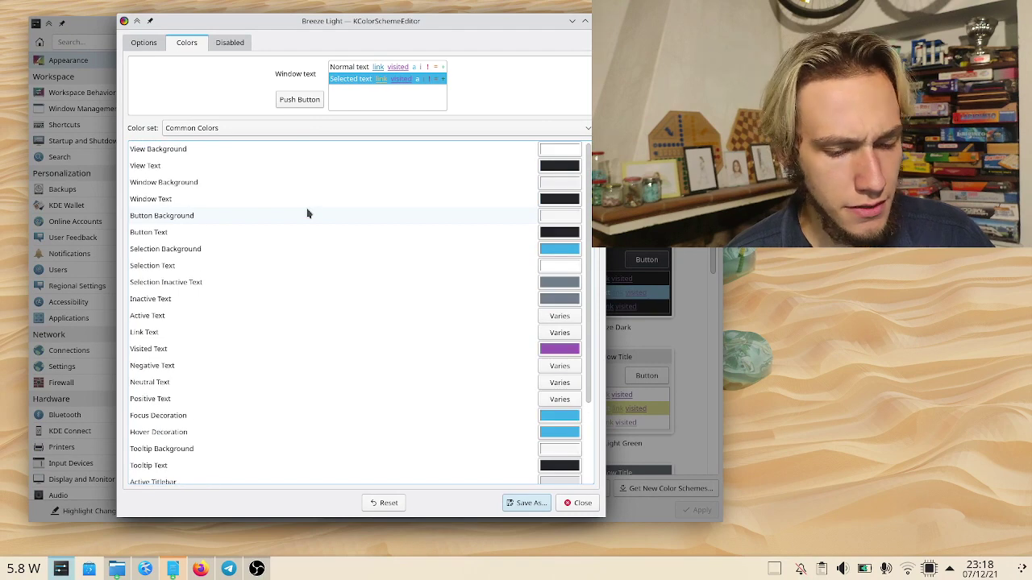
click(306, 126)
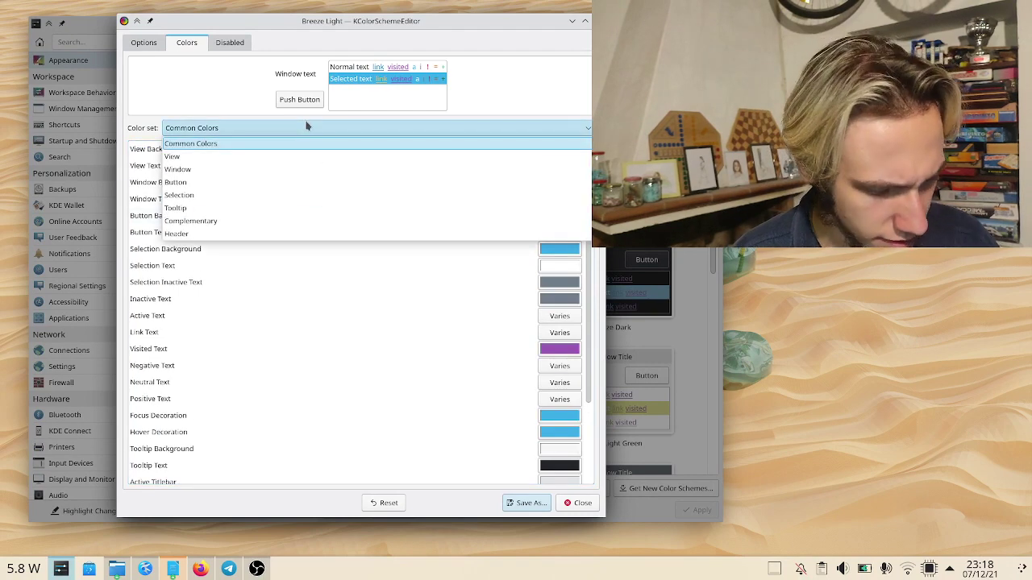
click(306, 126)
click(306, 125)
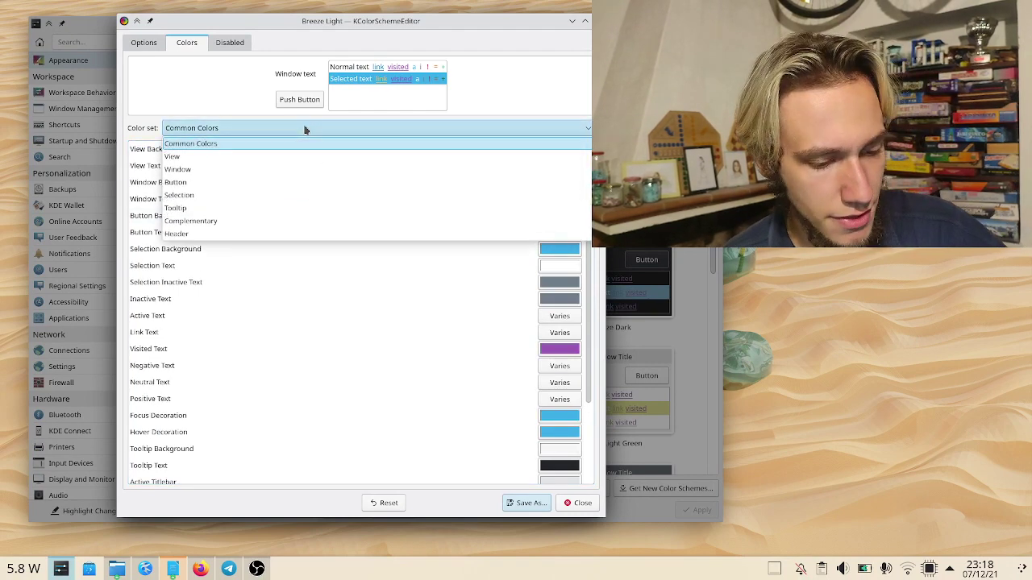
click(288, 155)
click(258, 129)
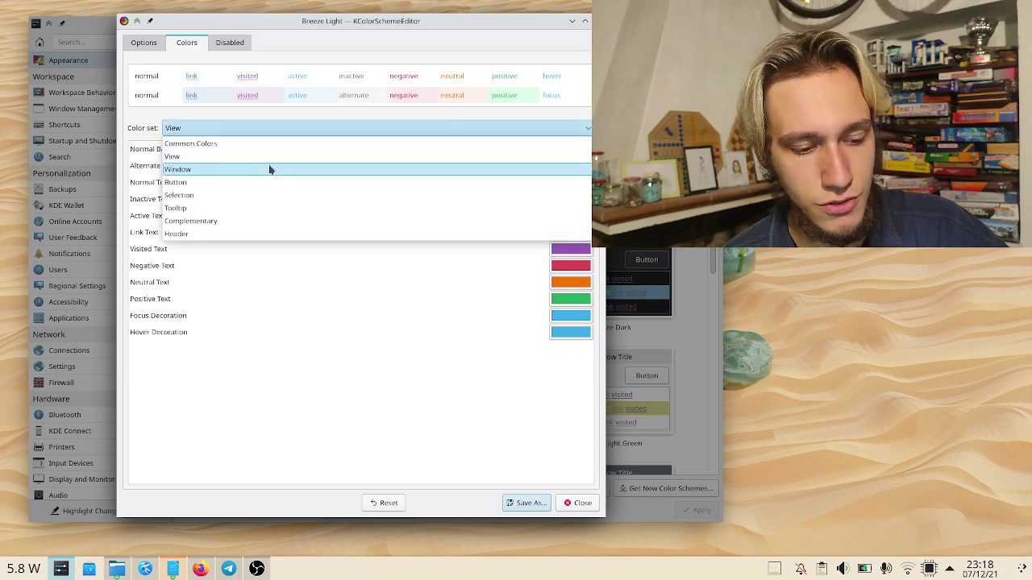
Step through the Window, Button and Selection sets, ending back on View
click(266, 169)
click(227, 126)
click(240, 181)
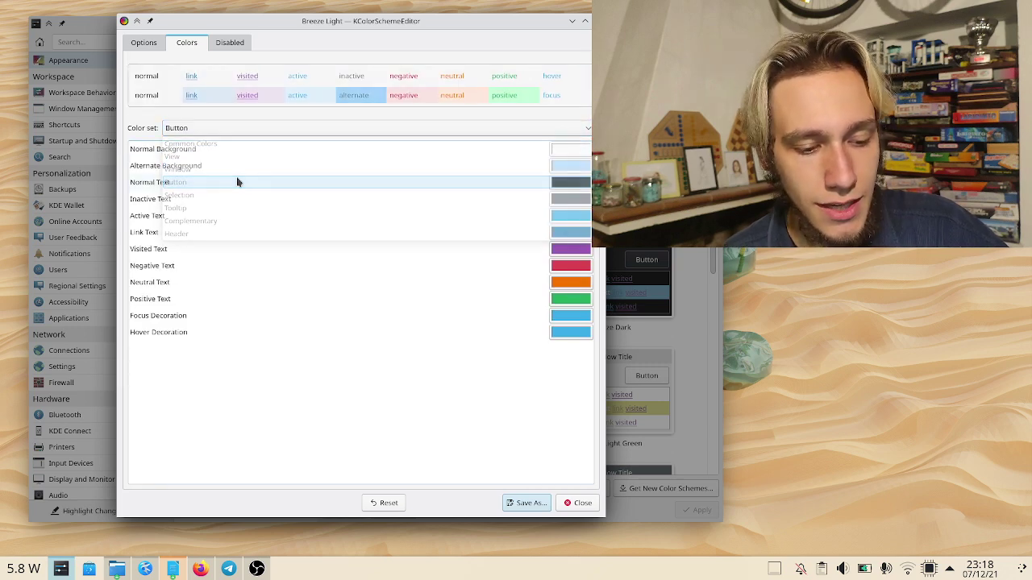
click(230, 129)
click(242, 201)
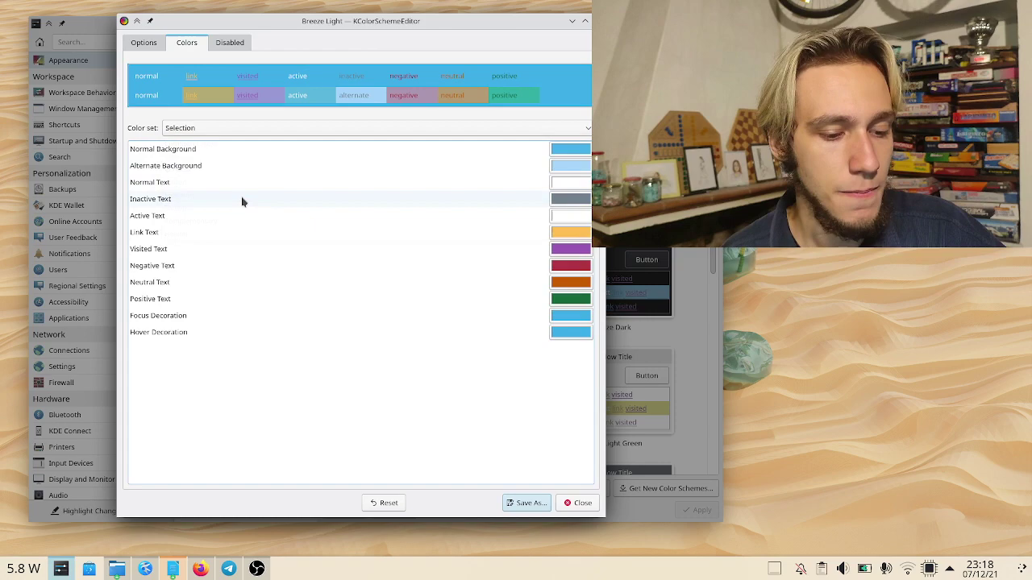
click(199, 132)
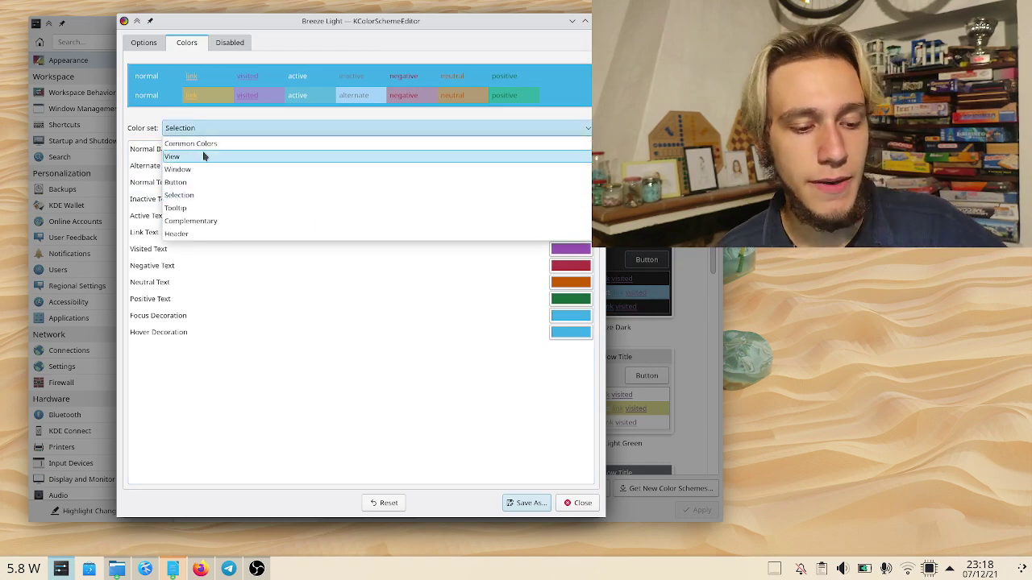
click(202, 151)
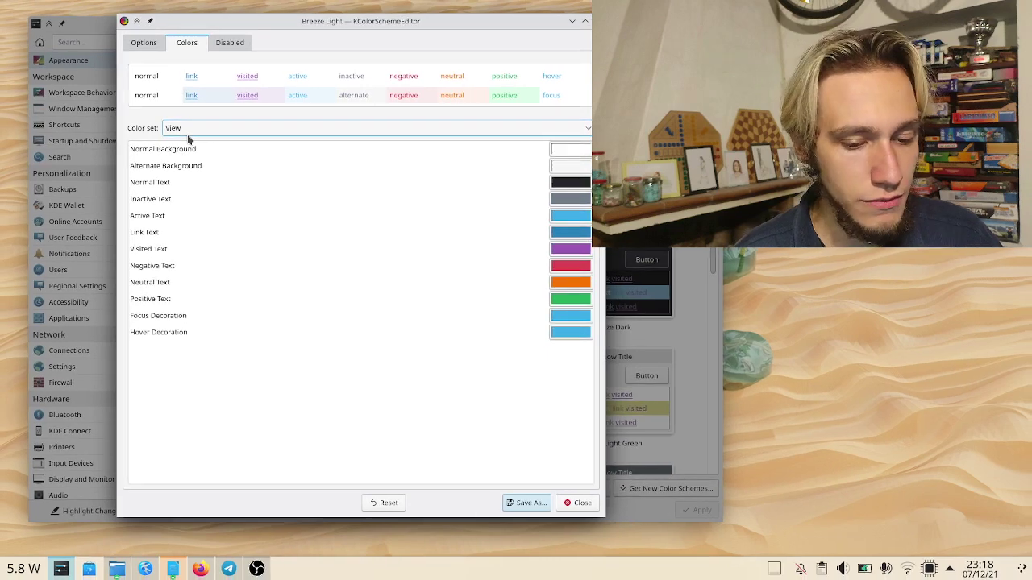
key(super)
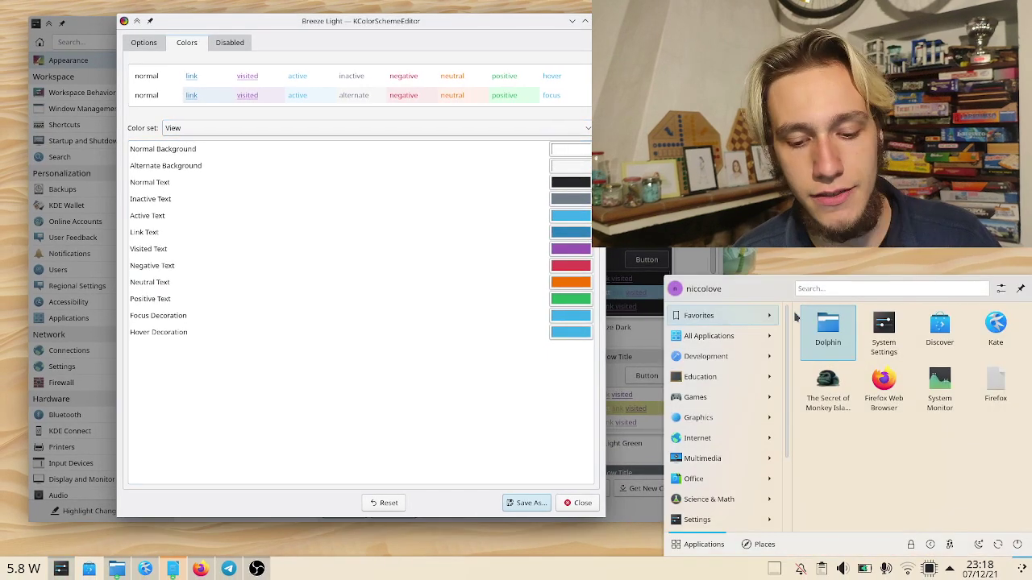
click(814, 334)
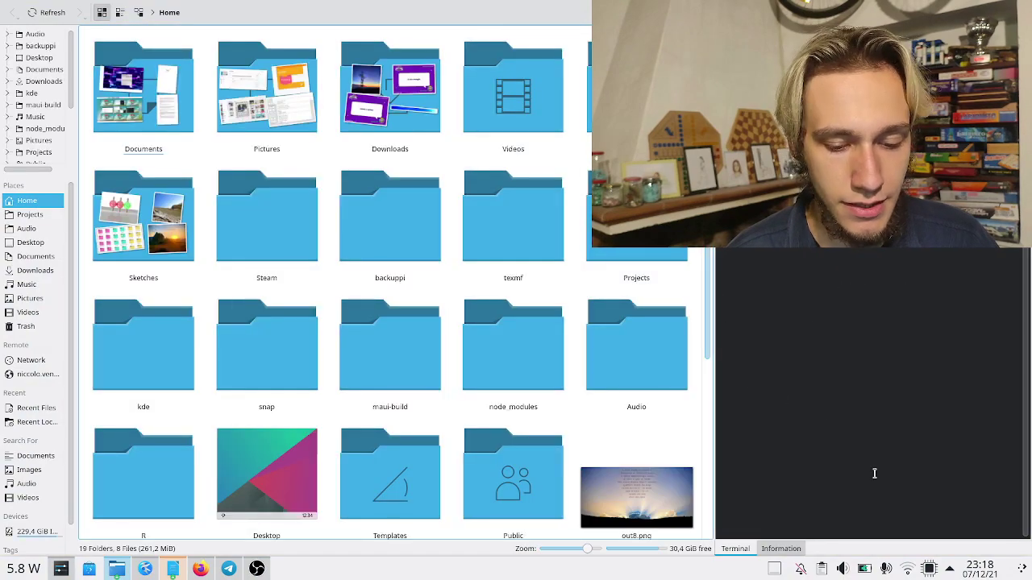
drag(687, 400, 770, 409)
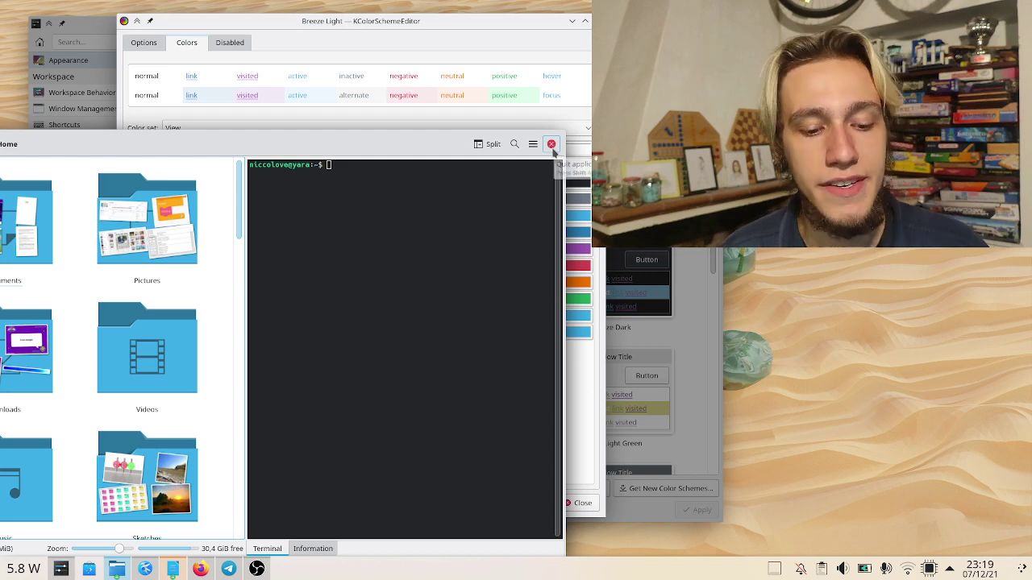
click(552, 147)
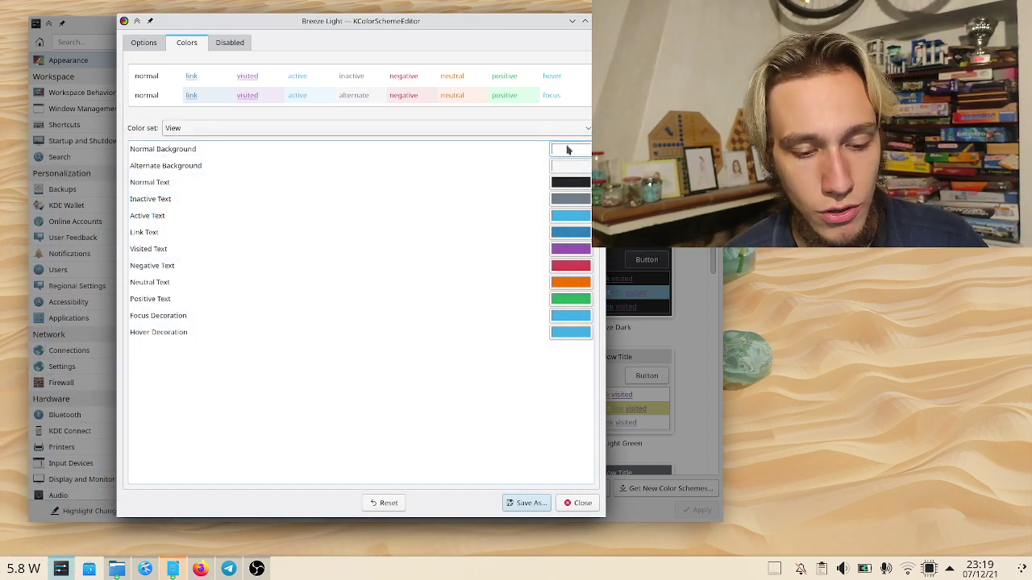
click(231, 145)
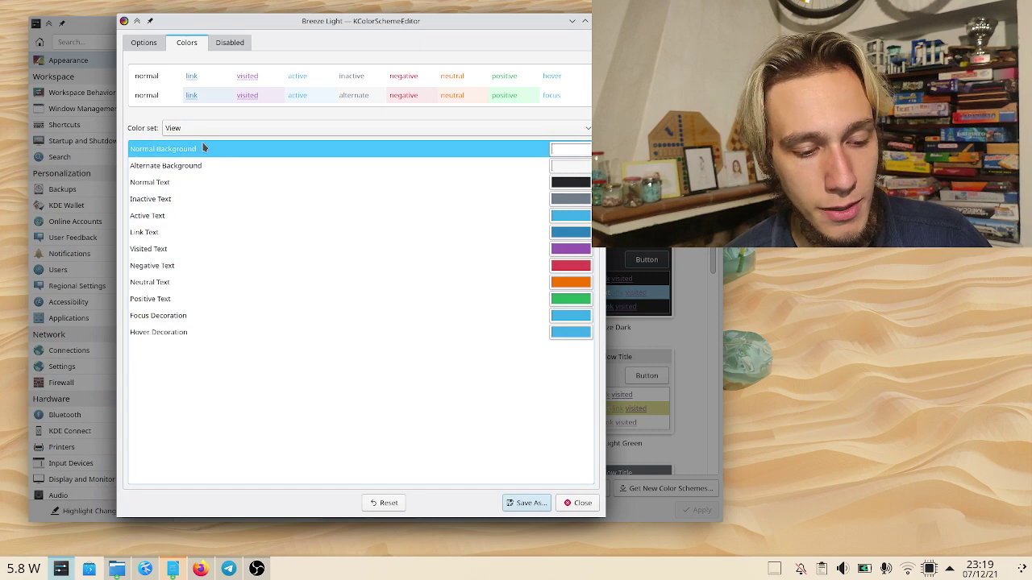
click(569, 151)
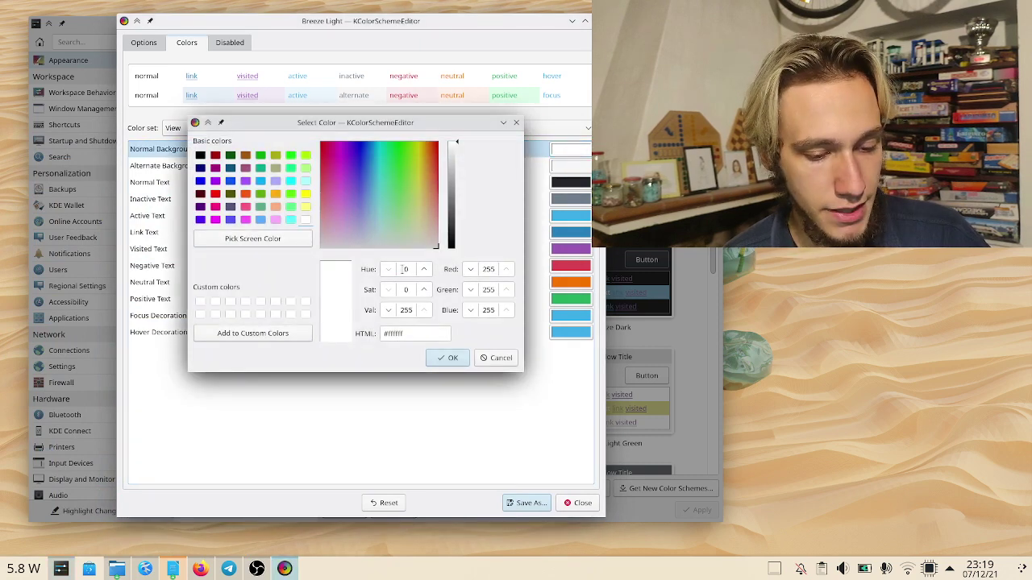
click(515, 123)
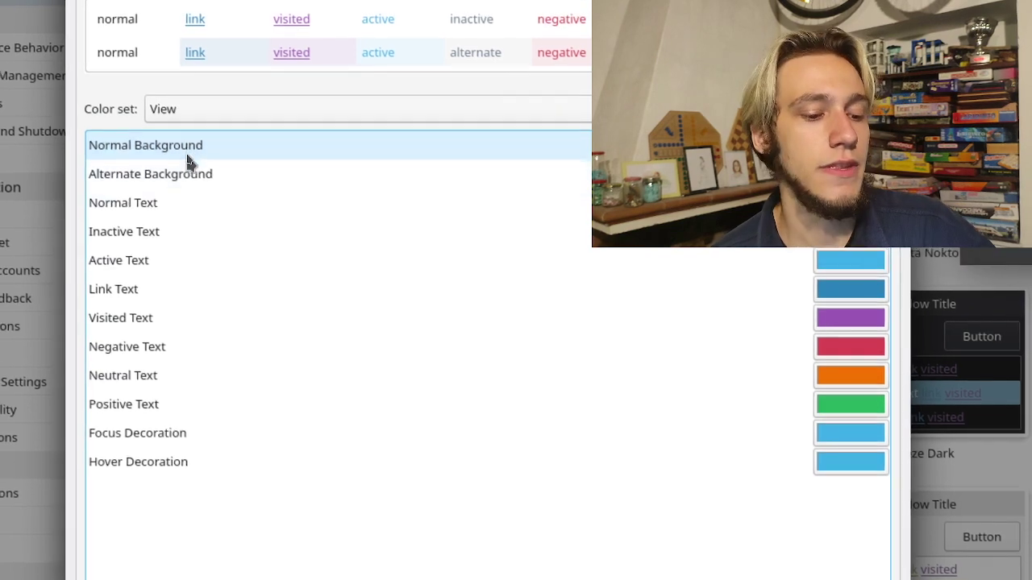
click(181, 169)
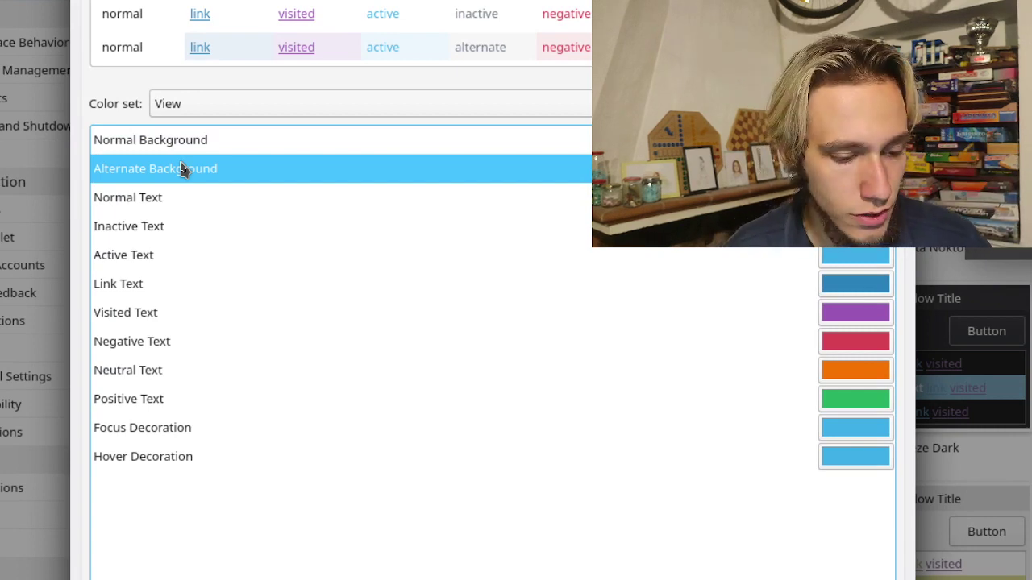
Dismiss the launcher, raise Dolphin, switch from Compact to Details view, and move it aside
key(super)
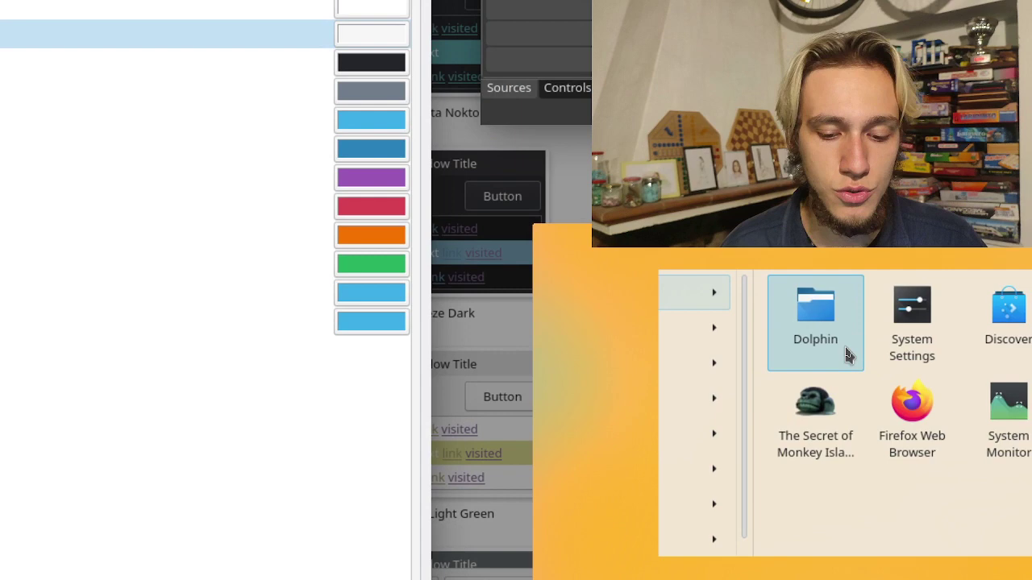
key(Escape)
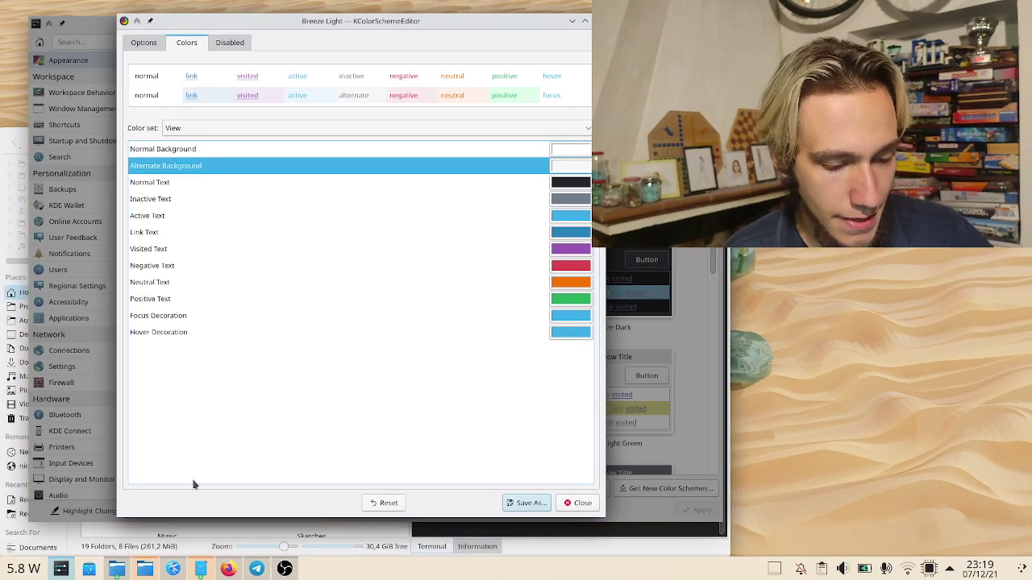
click(137, 542)
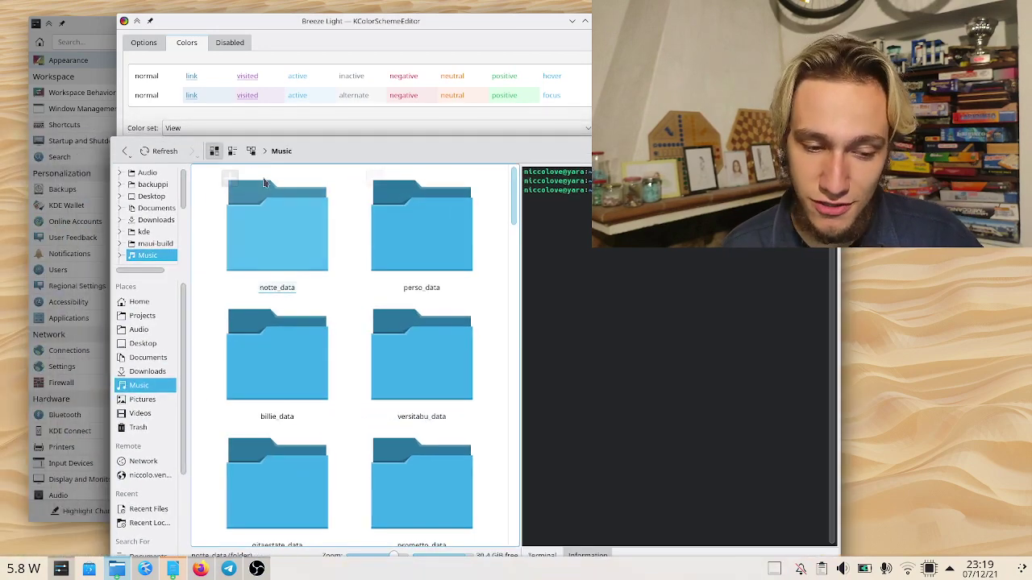
click(232, 150)
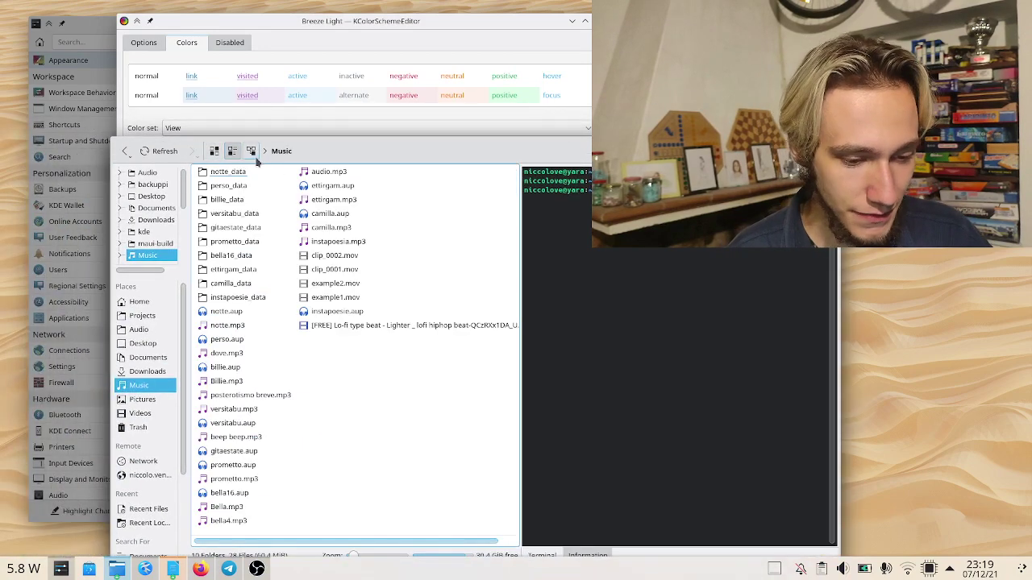
click(251, 151)
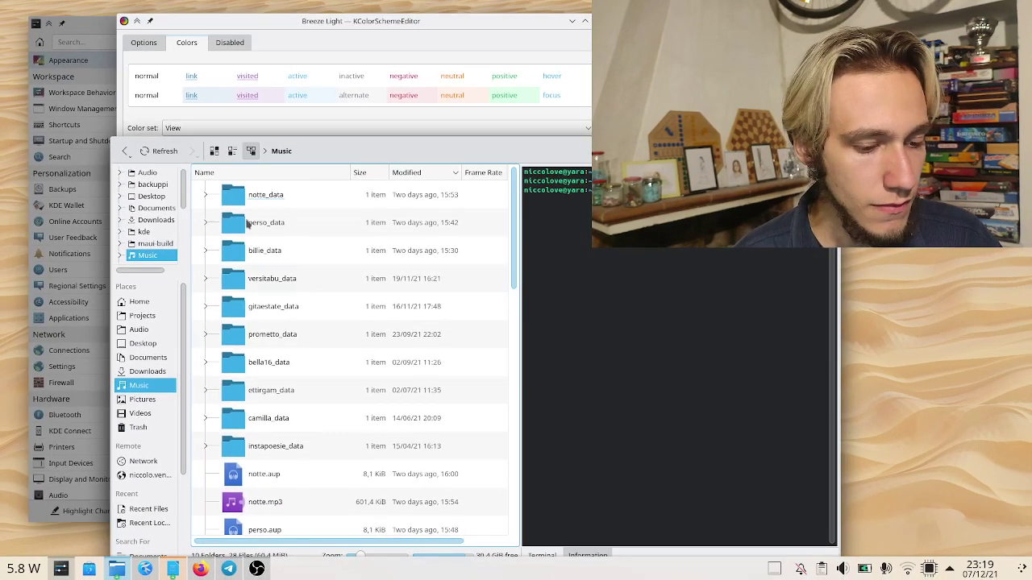
drag(459, 207, 145, 269)
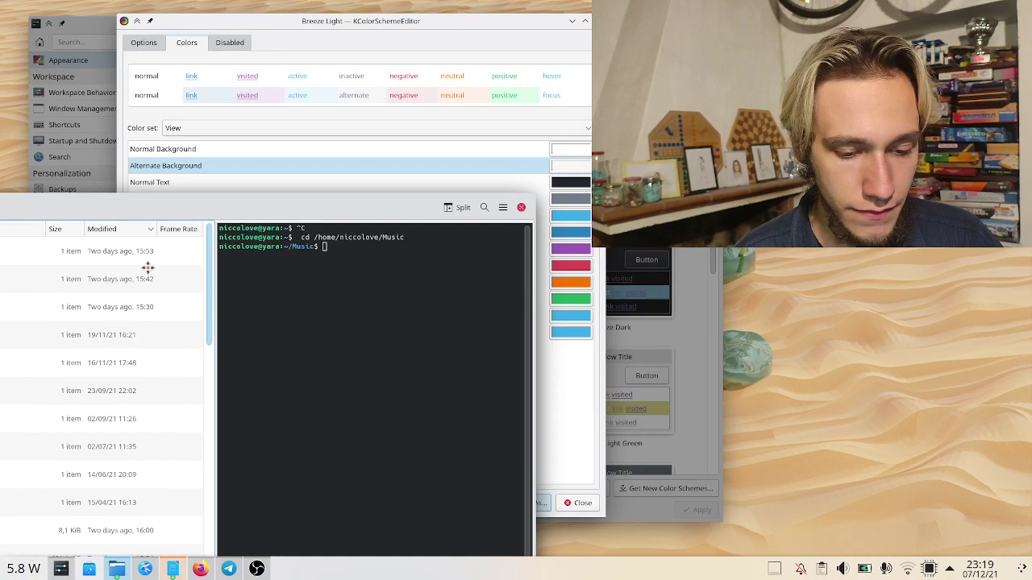
Close Dolphin and click through the View set's text and decoration colour roles
click(518, 208)
click(228, 200)
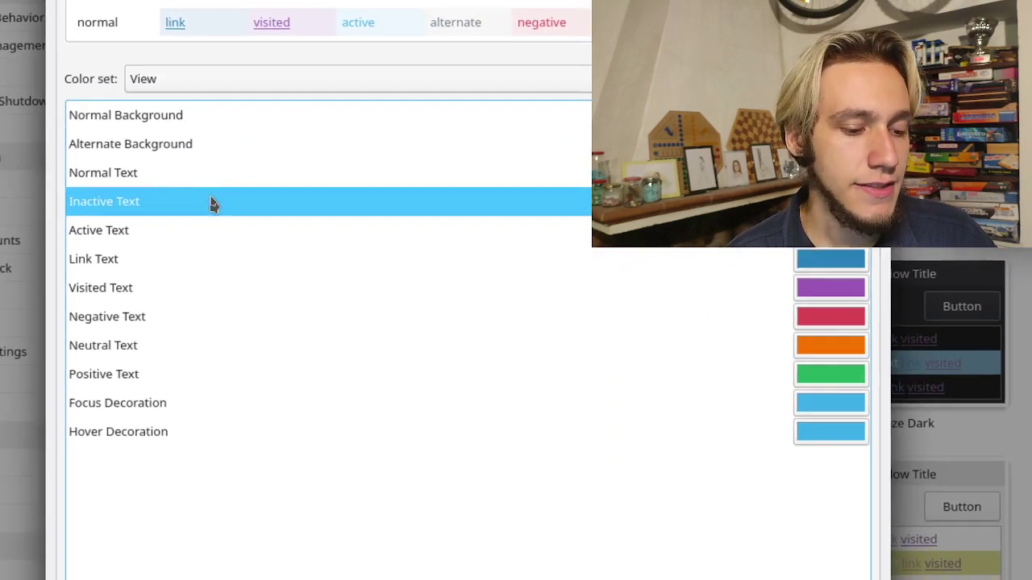
click(202, 182)
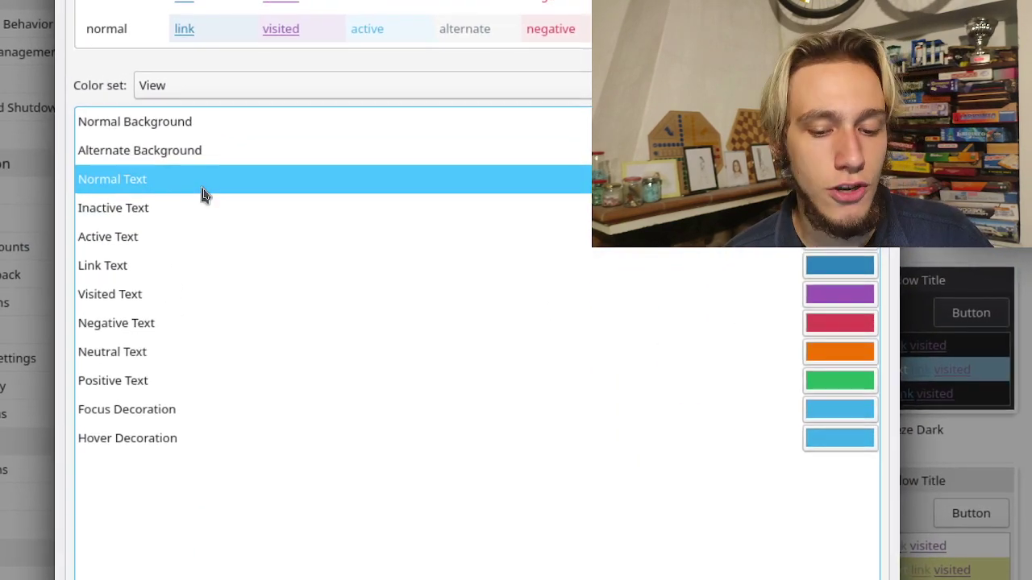
click(207, 202)
click(181, 229)
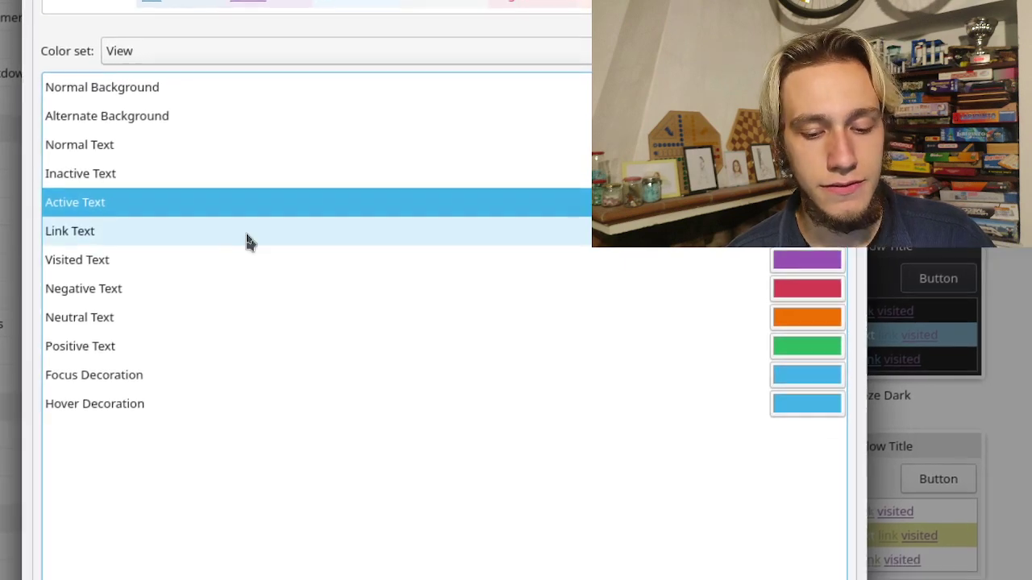
click(248, 238)
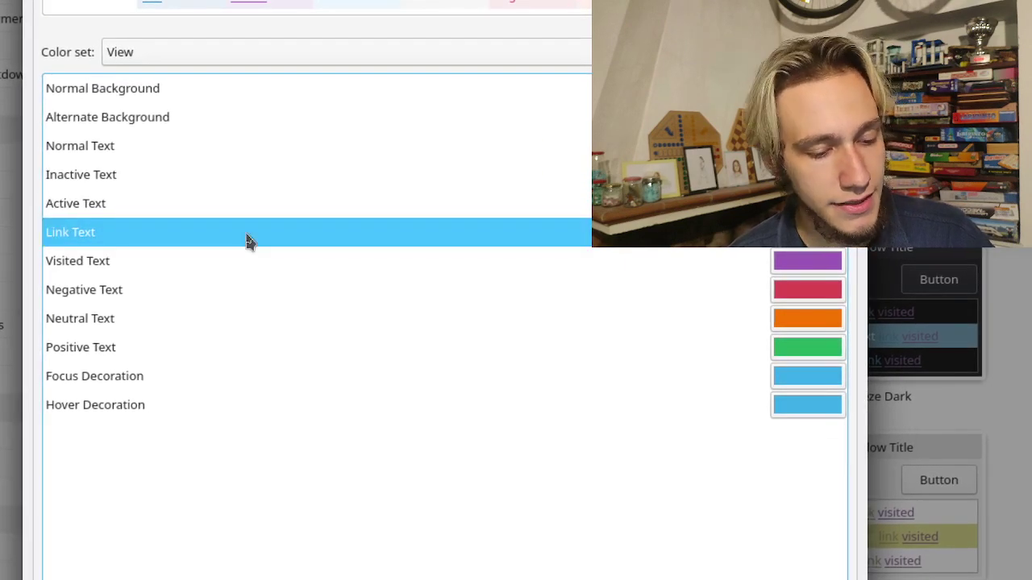
click(234, 257)
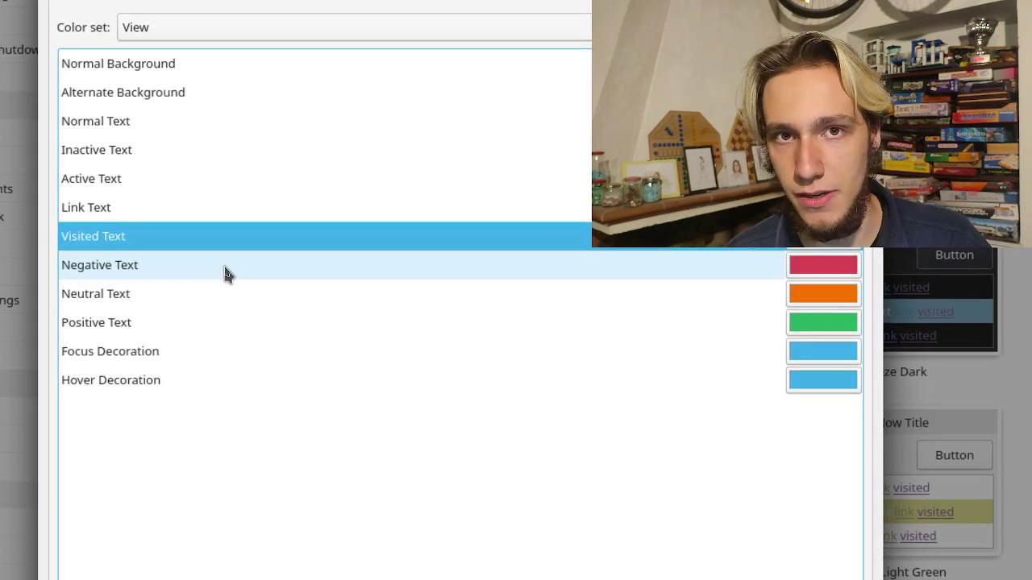
click(196, 319)
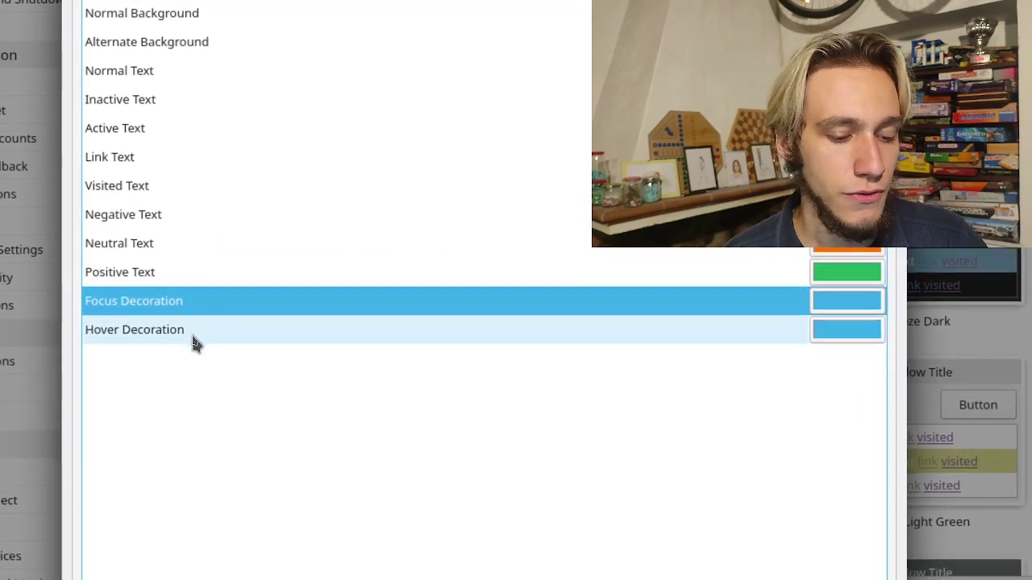
click(193, 339)
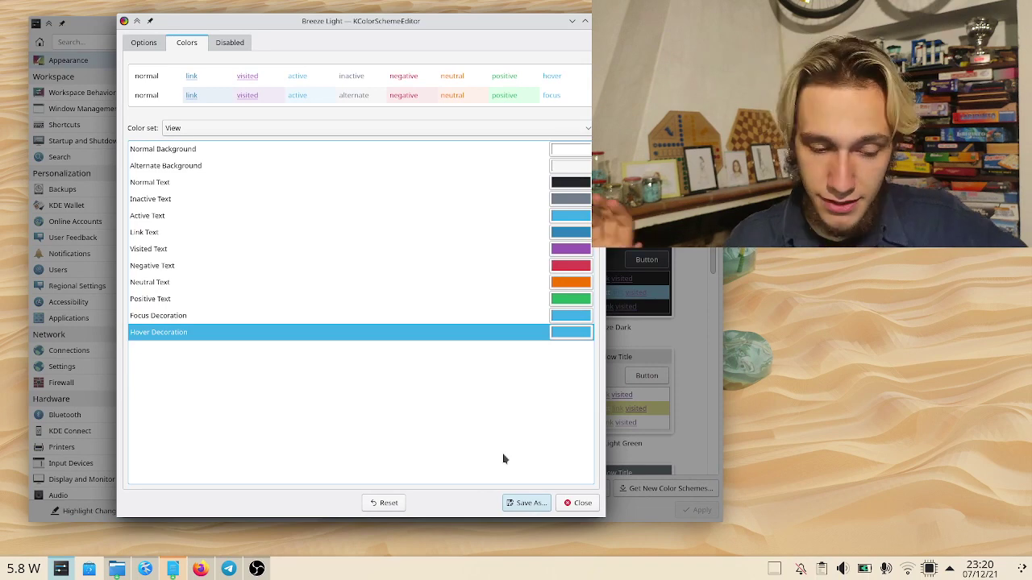
click(206, 316)
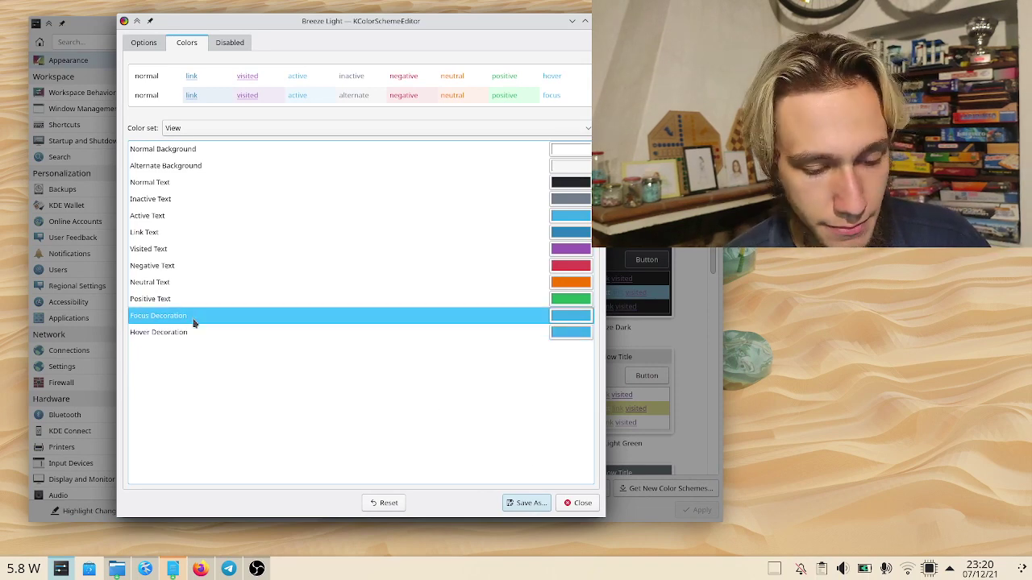
Set the View Focus Decoration and Hover Decoration colours to magenta
click(574, 316)
click(360, 167)
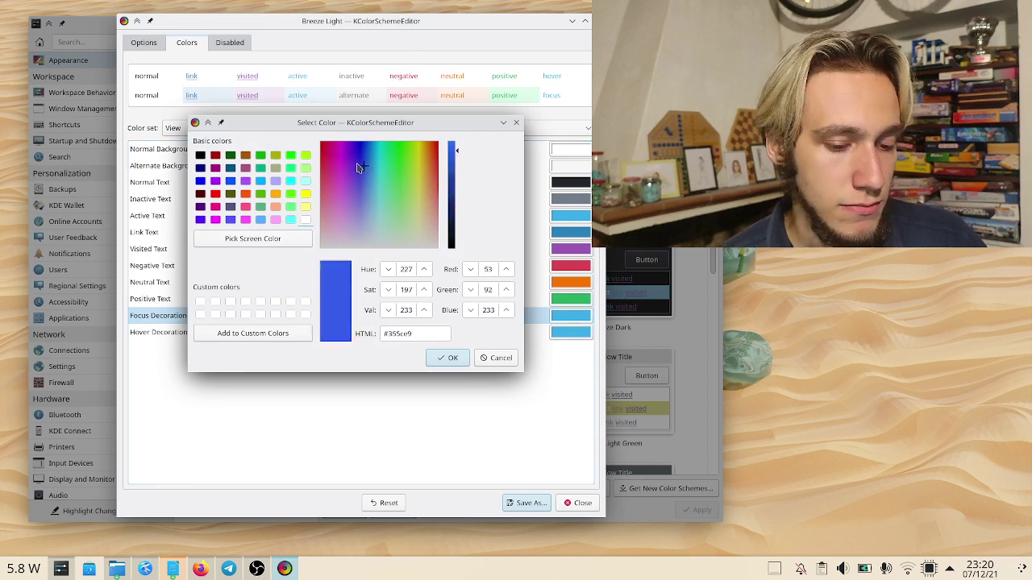
click(452, 358)
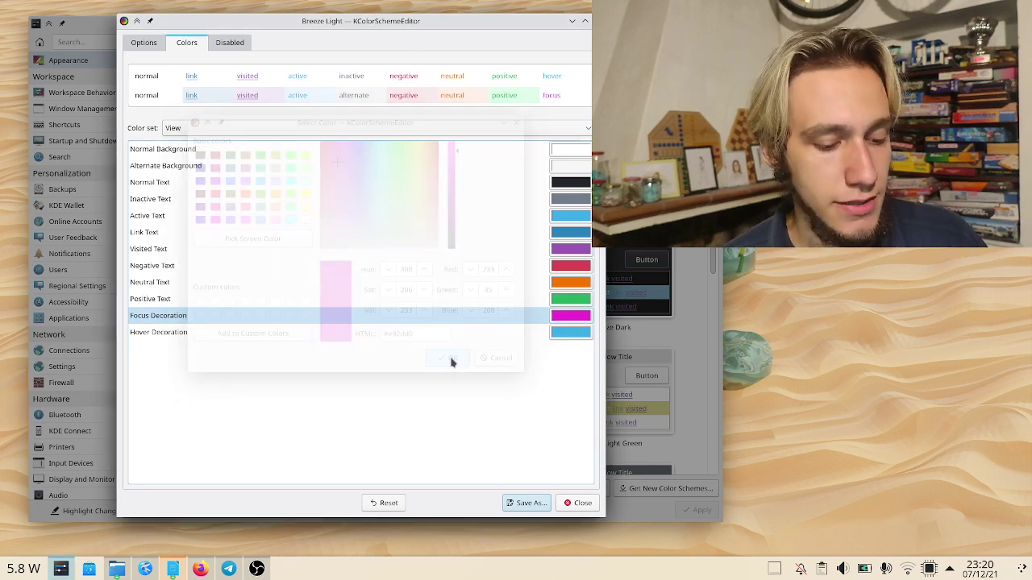
click(580, 332)
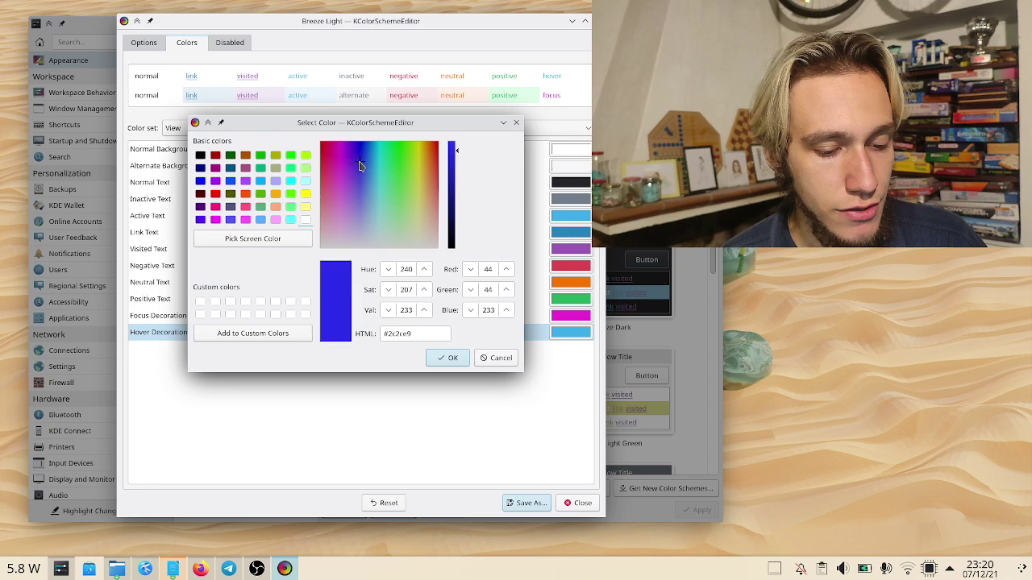
drag(361, 166, 337, 167)
click(453, 362)
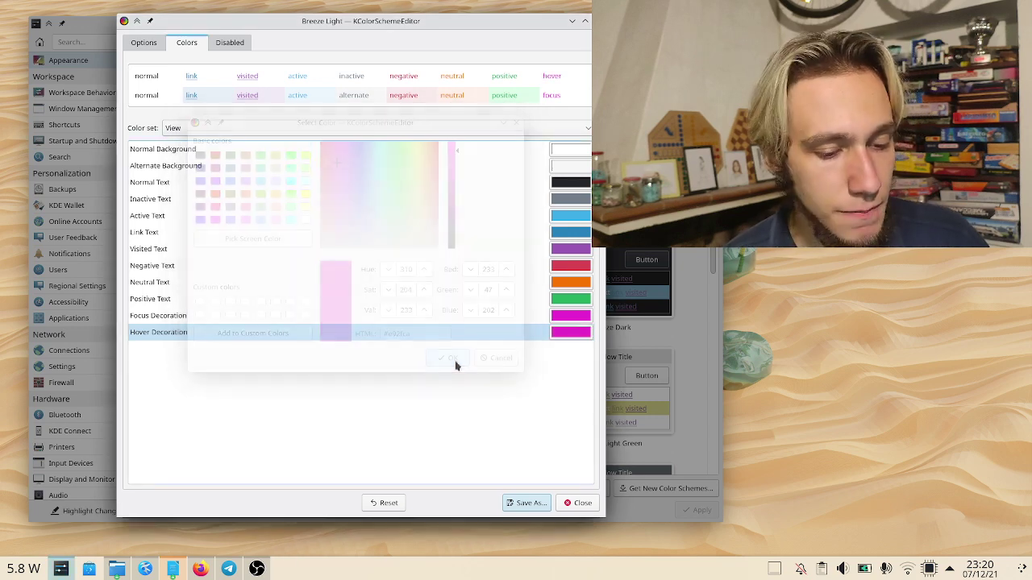
click(274, 129)
click(238, 170)
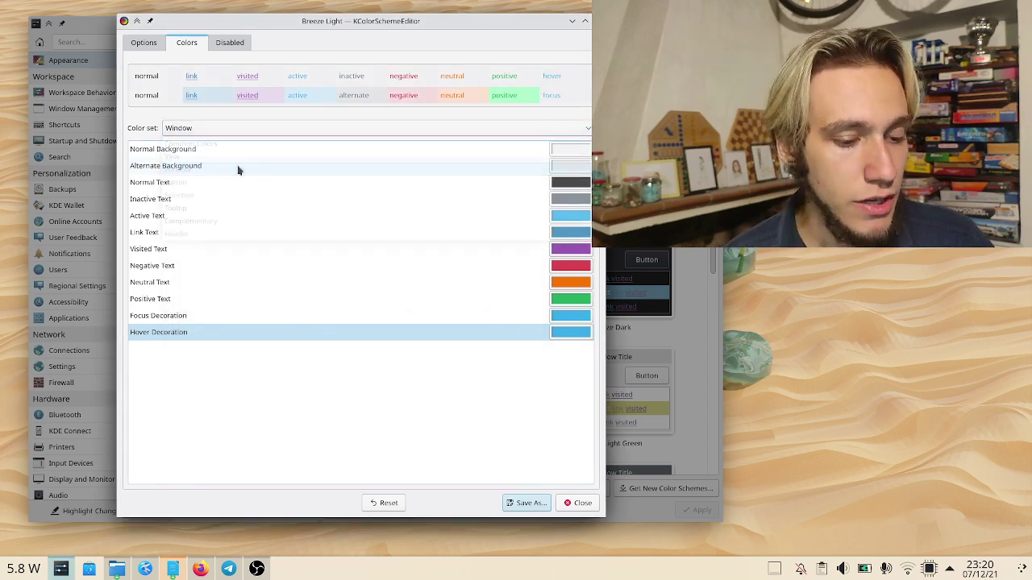
click(578, 153)
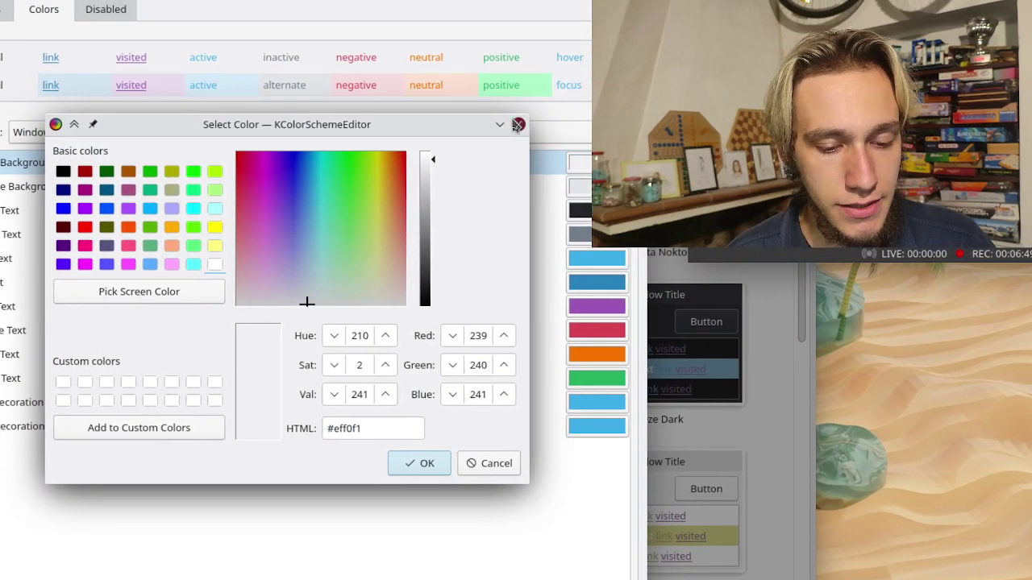
click(517, 125)
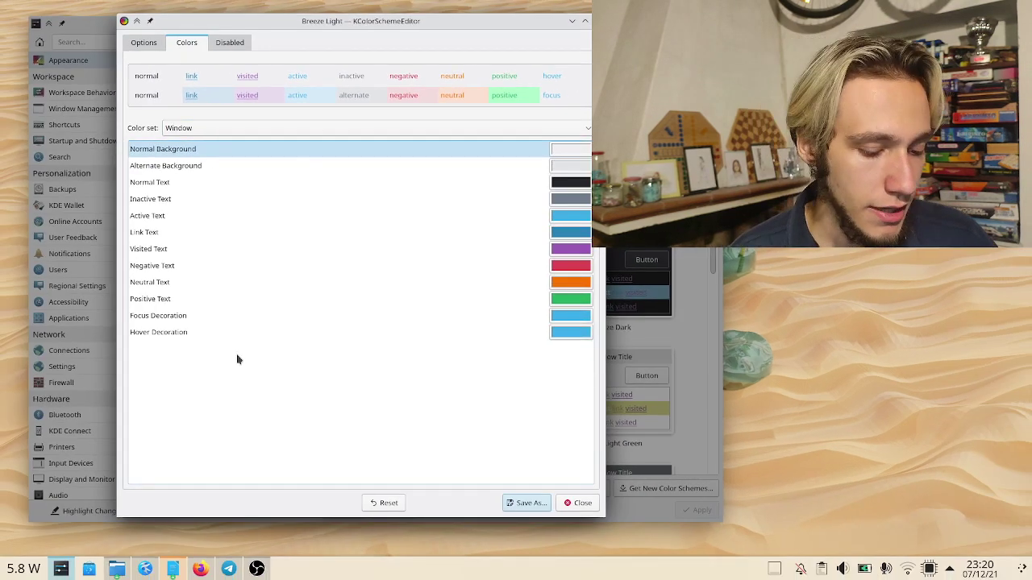
key(super)
click(827, 342)
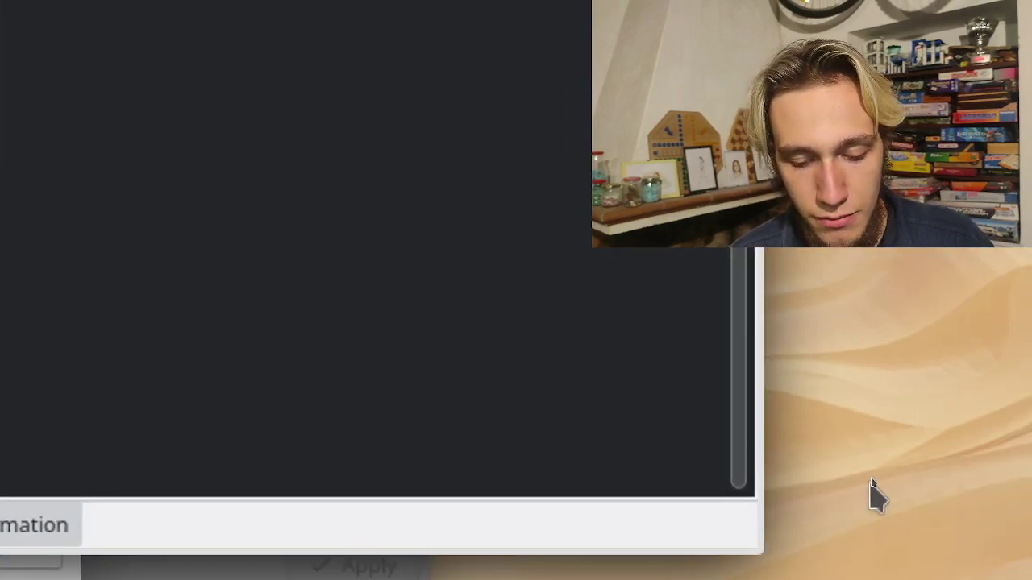
key(ctrl+q)
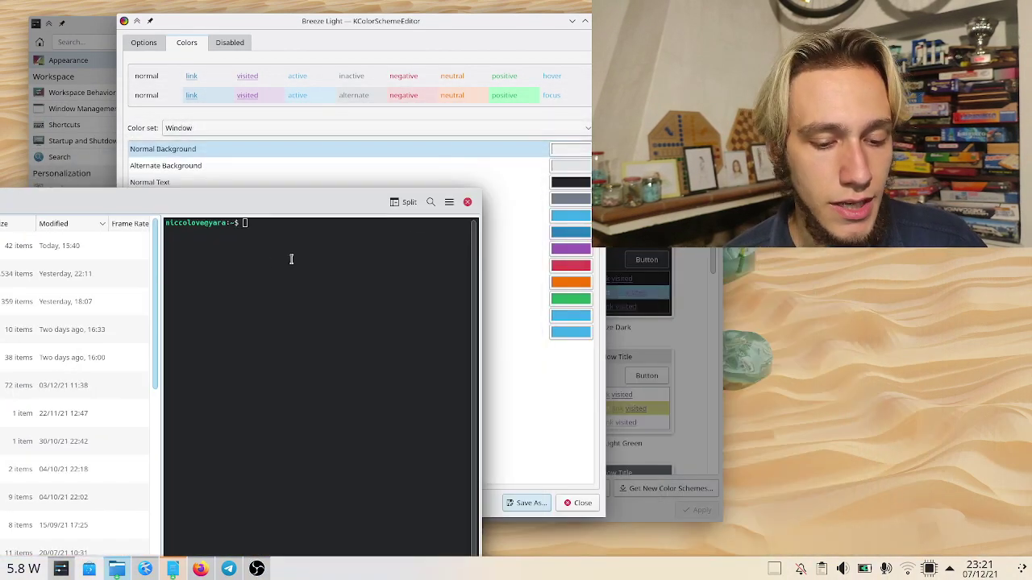
click(466, 203)
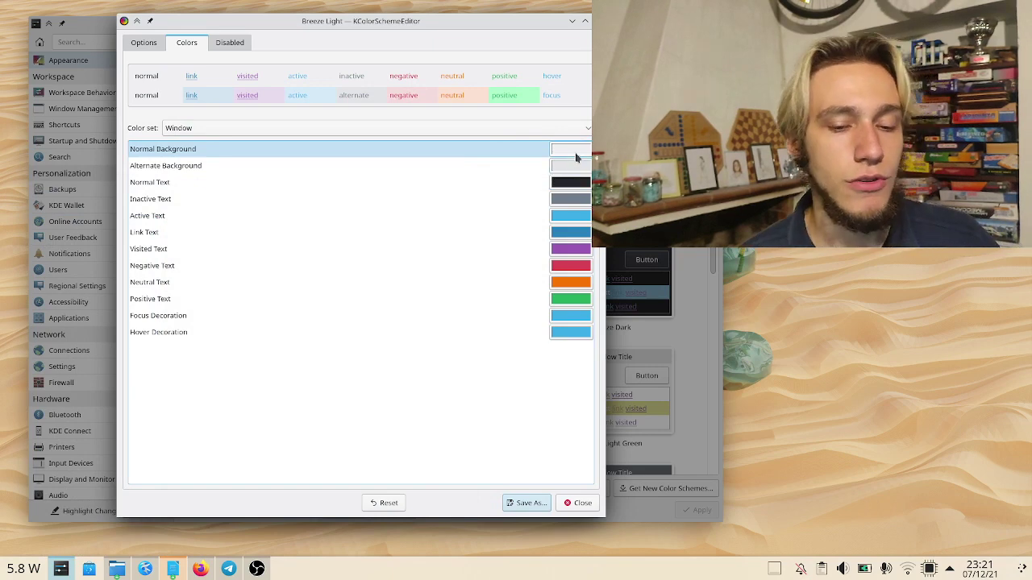
Set the Window set's Normal Background to bright yellow
click(576, 156)
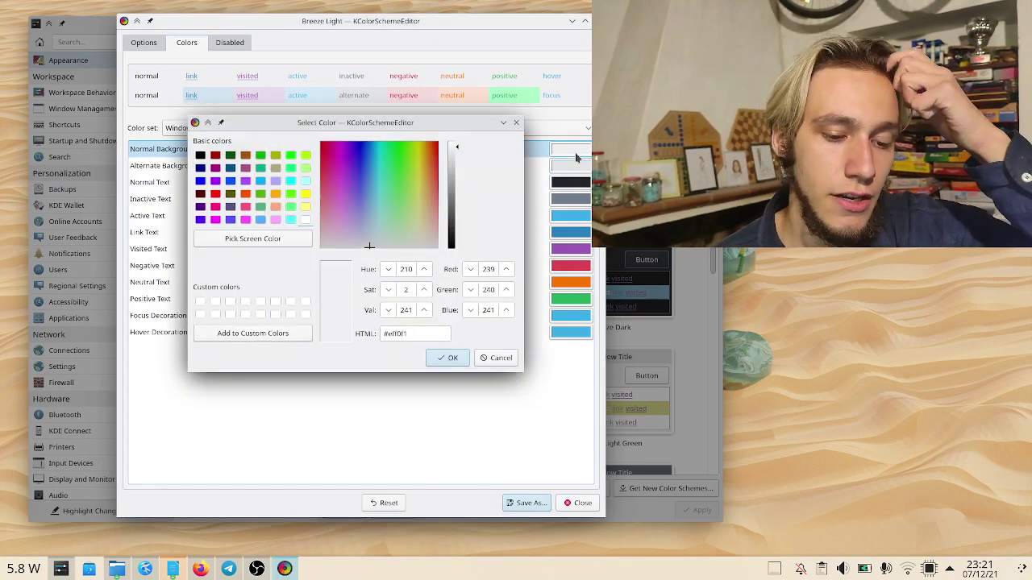
click(420, 160)
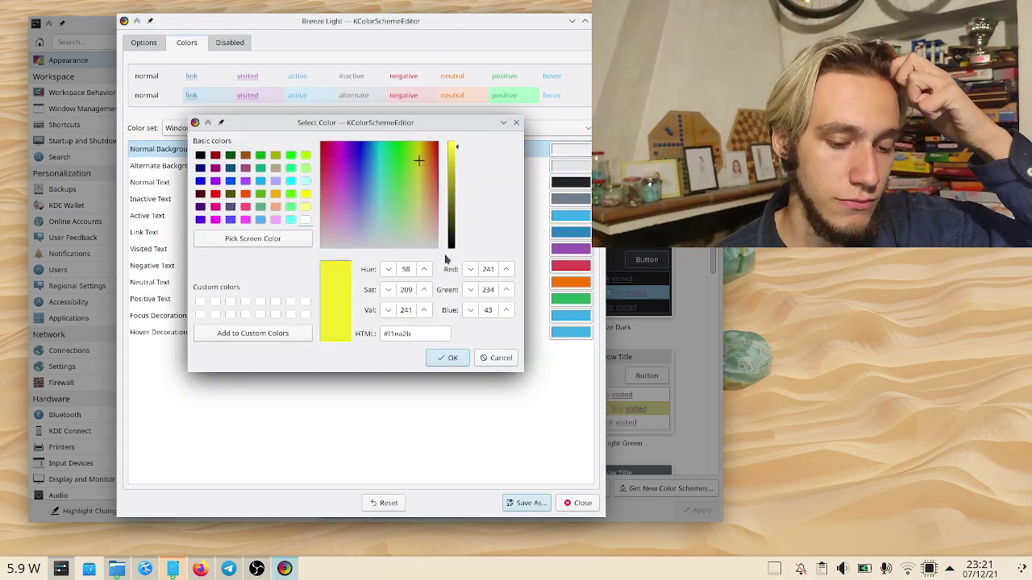
click(448, 358)
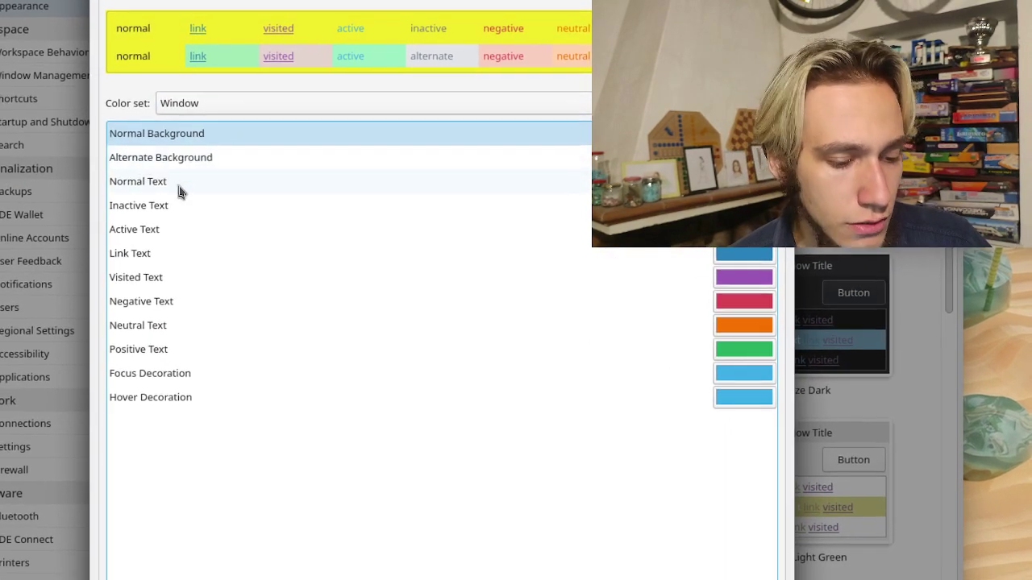
Review the Window set's other colour roles before moving on to the Button set
click(180, 202)
click(178, 253)
click(185, 299)
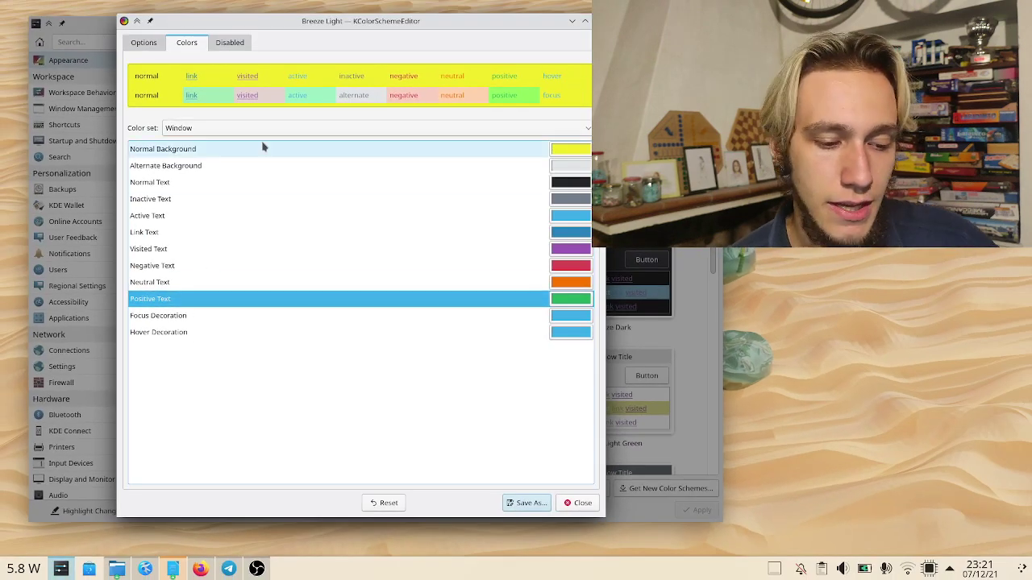
click(262, 132)
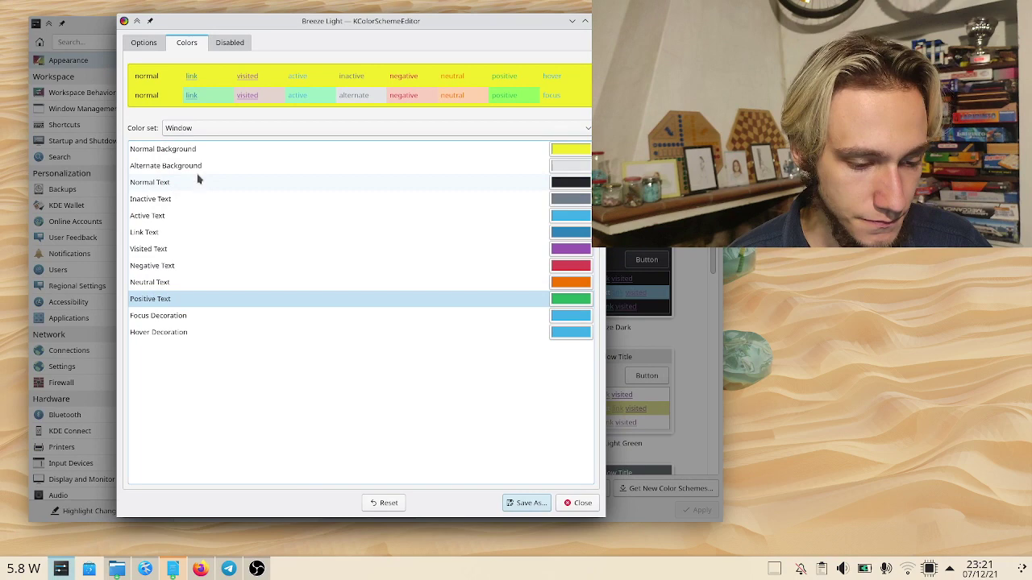
click(199, 184)
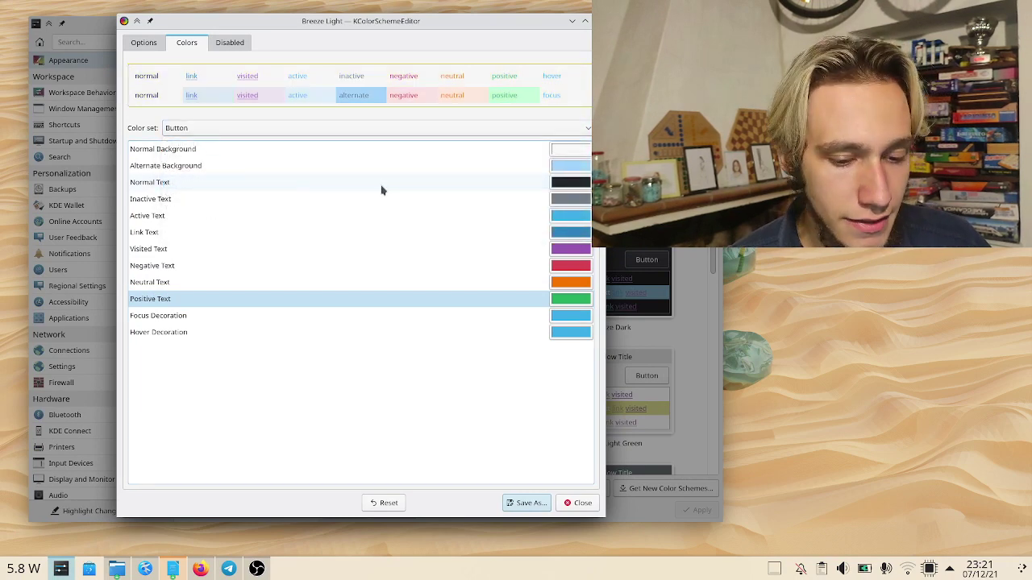
click(476, 149)
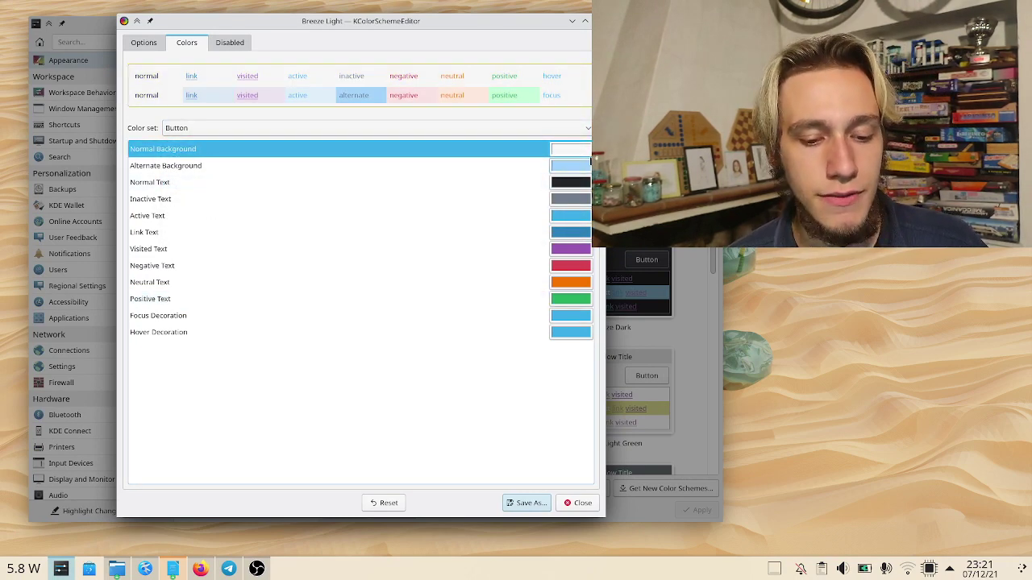
click(426, 171)
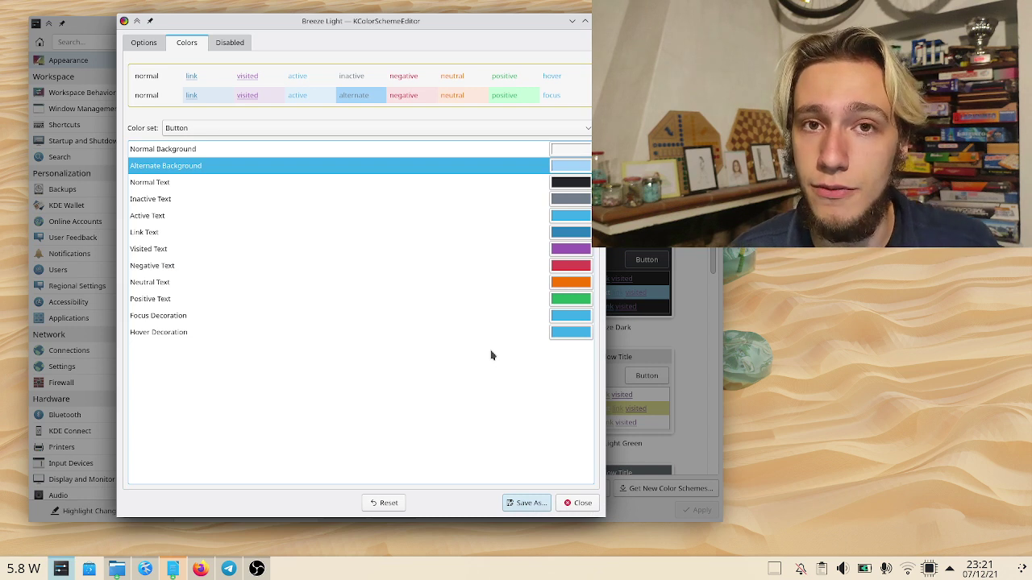
click(403, 184)
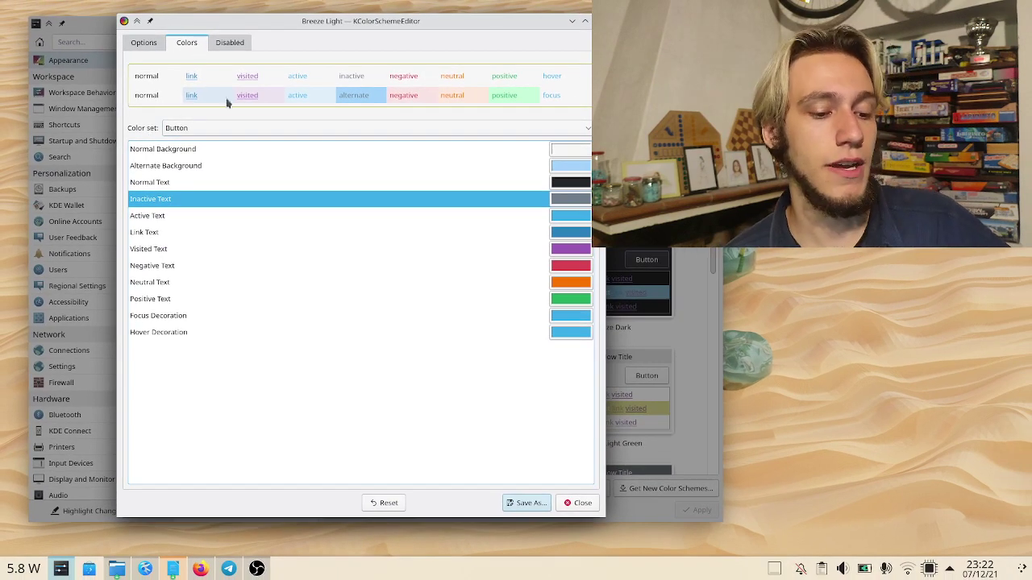
Switch the Color set to Selection
click(258, 129)
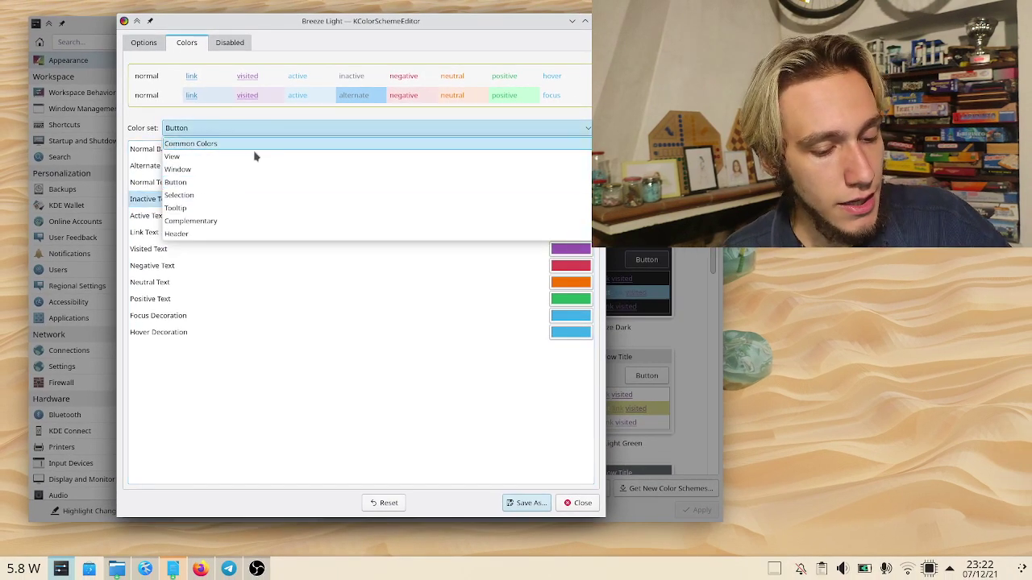
click(239, 195)
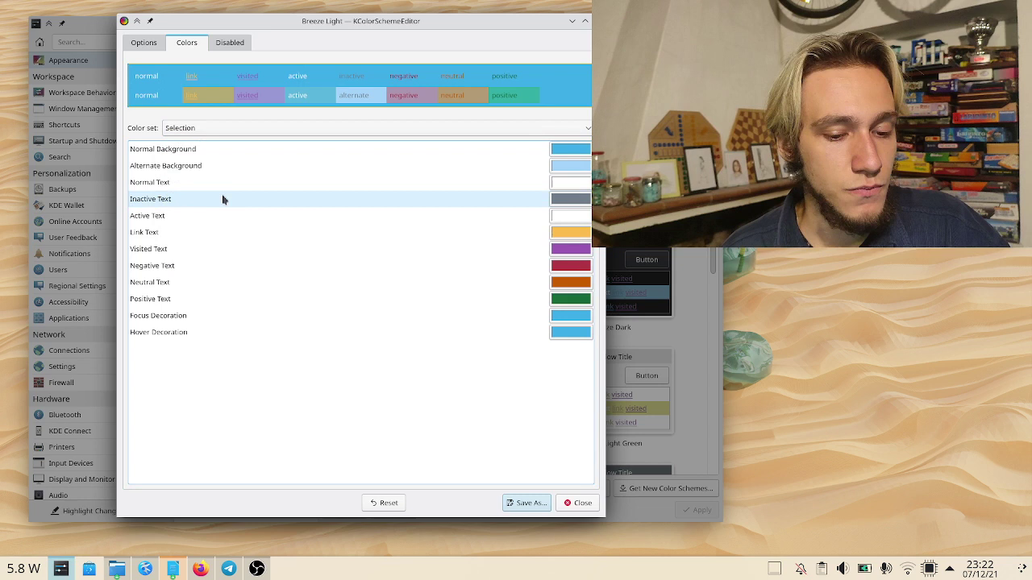
click(223, 199)
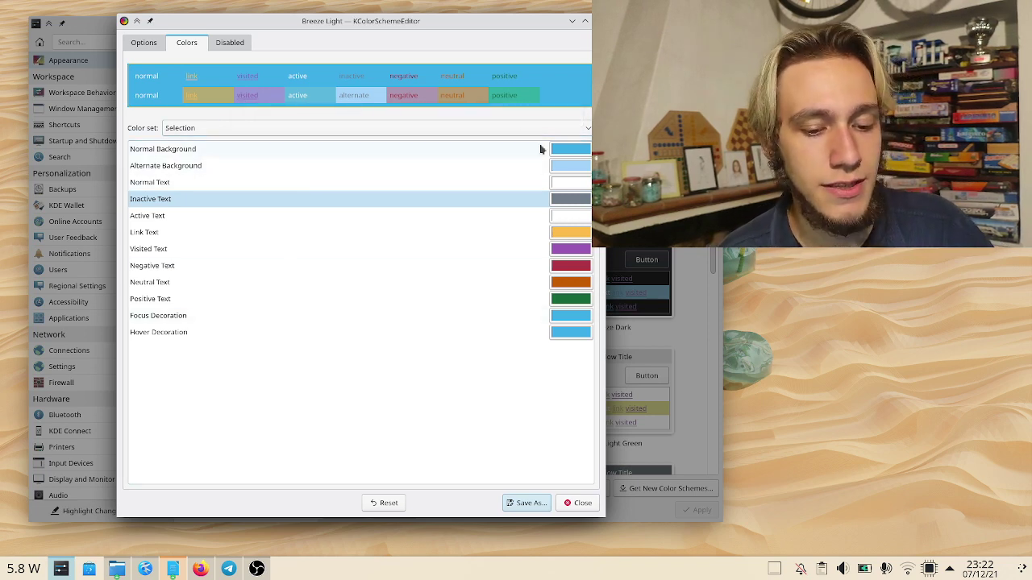
Inspect Selection's blue Normal Background and its Normal Text colour, leaving both unchanged
click(570, 149)
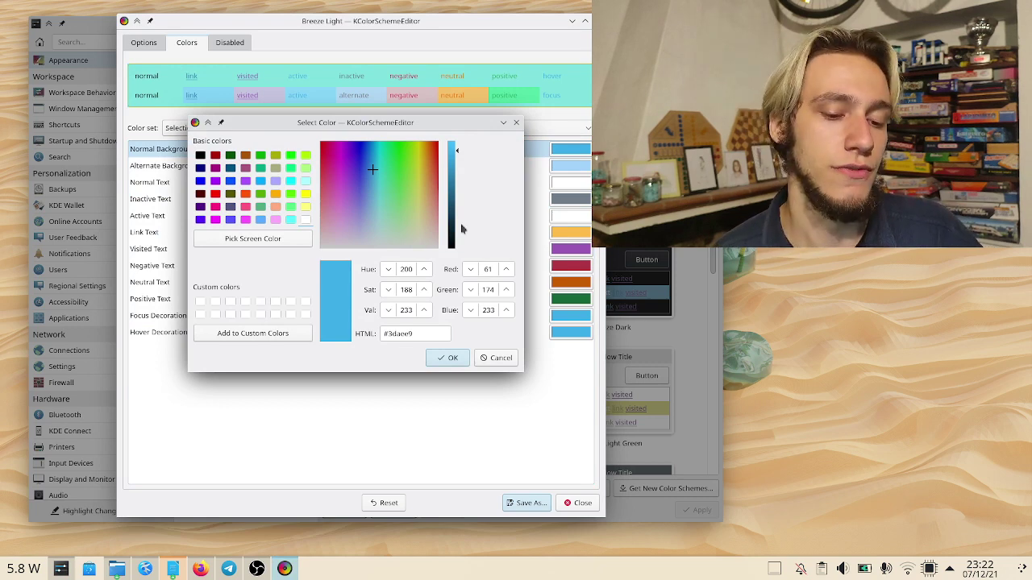
click(505, 123)
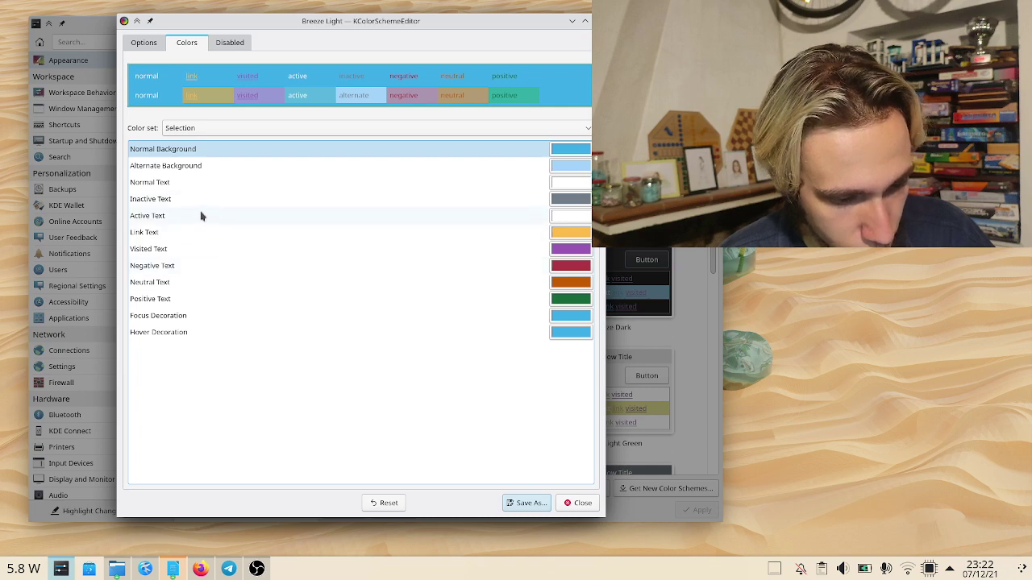
click(570, 188)
click(517, 123)
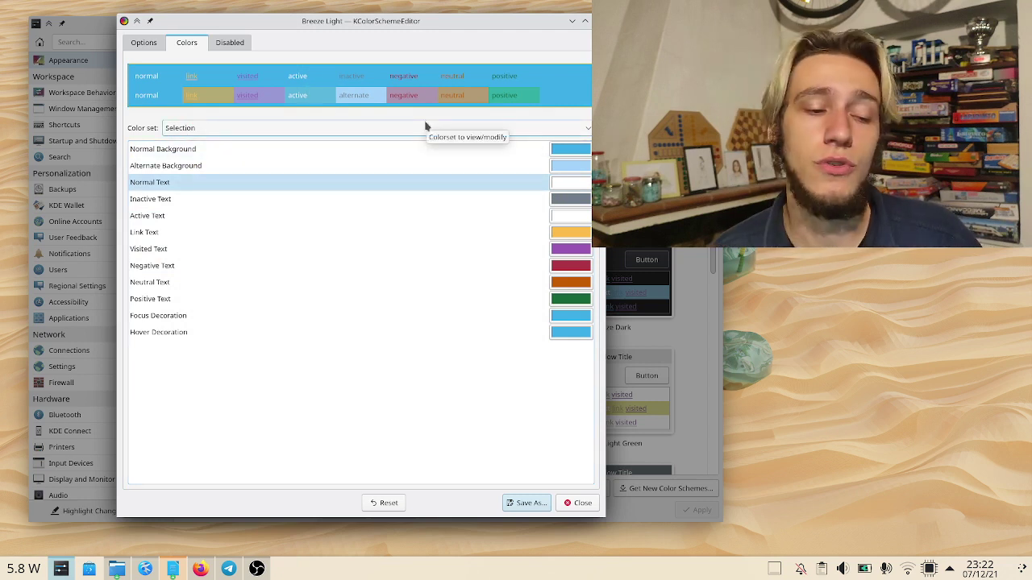
Glance at the Tooltip colour set, then show the dark Complementary set
click(294, 129)
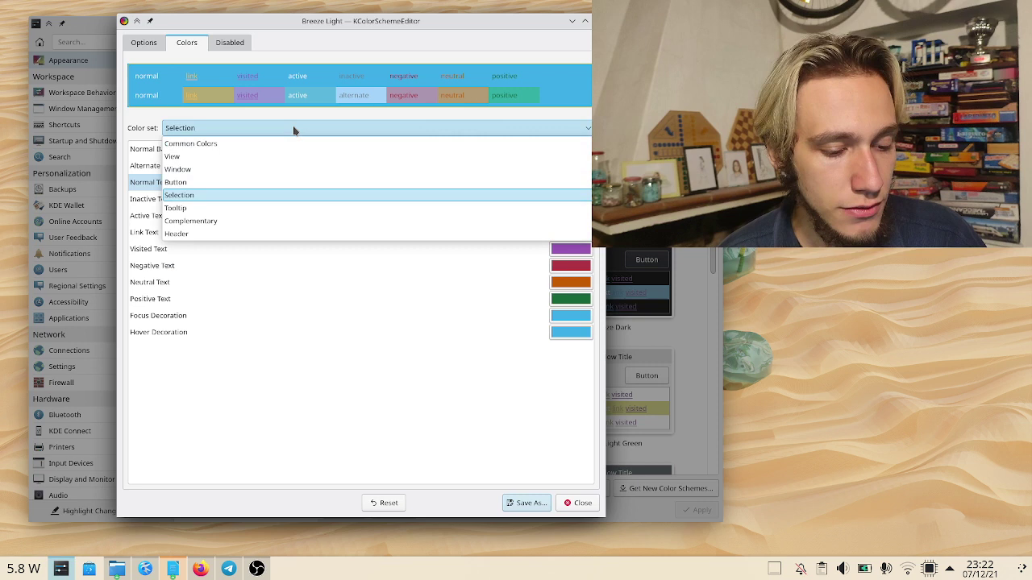
click(247, 208)
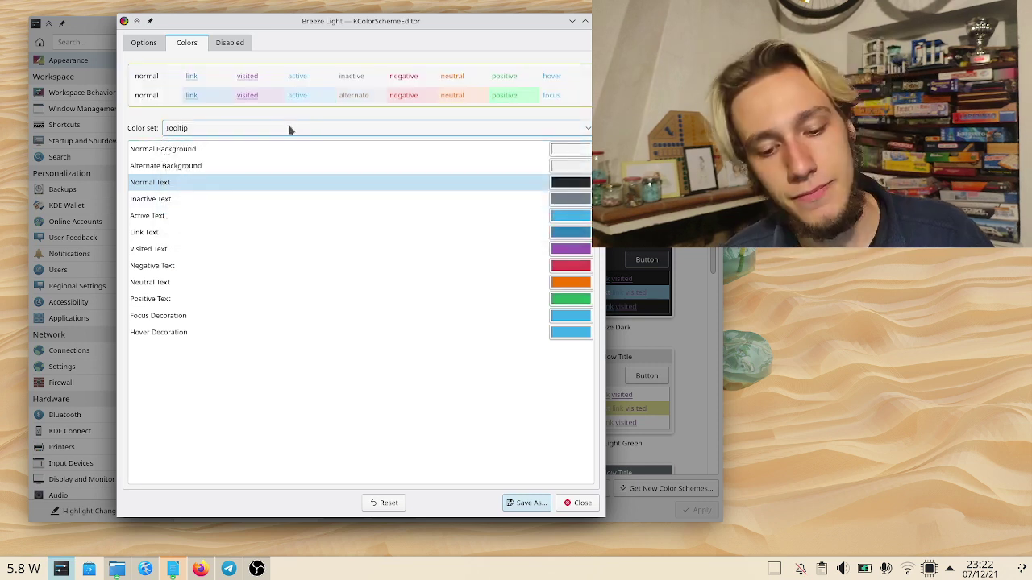
click(214, 130)
click(211, 130)
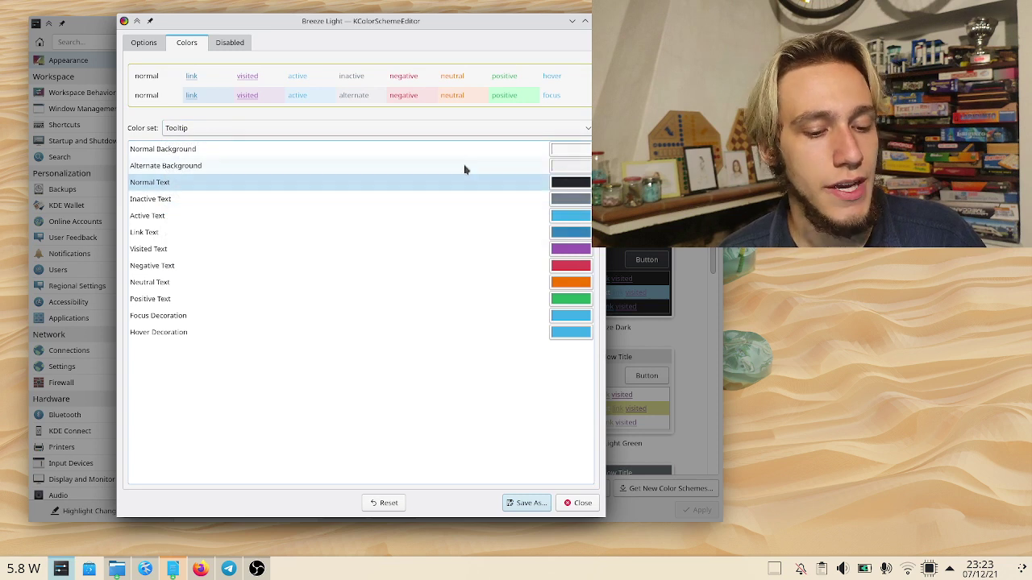
click(366, 132)
click(283, 222)
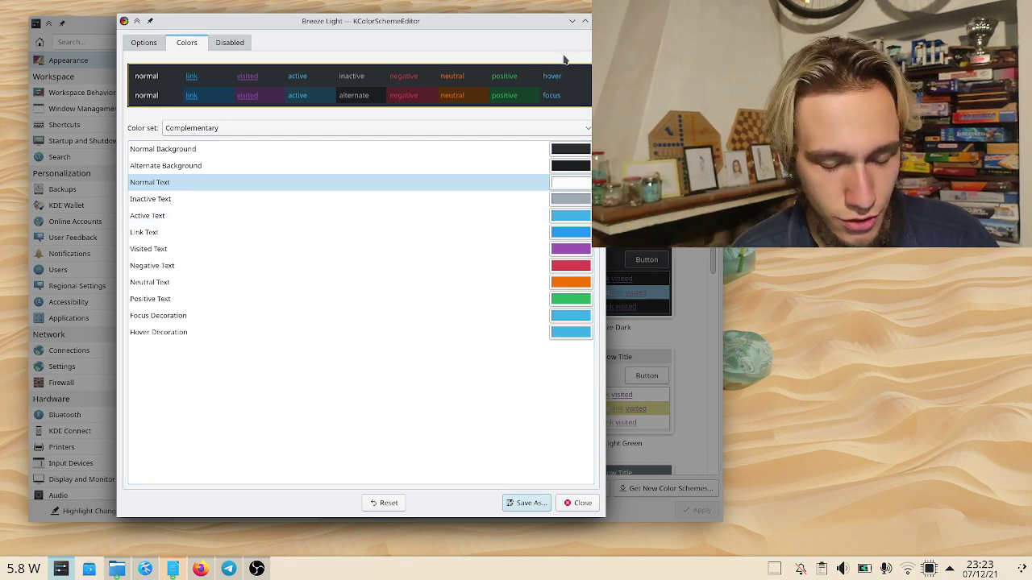
Close the colour scheme editor and answer the unsaved-changes prompt
click(577, 508)
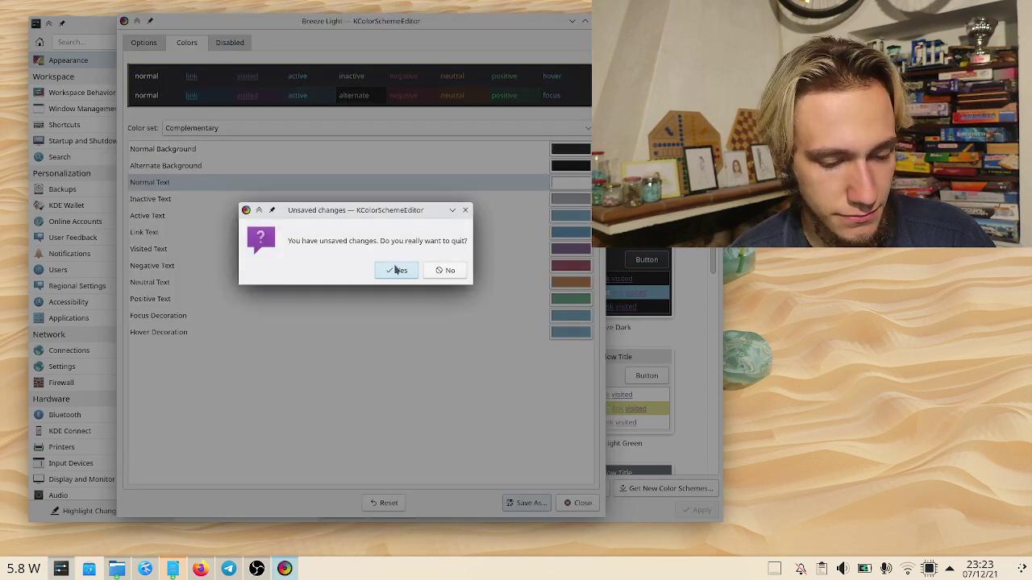
click(456, 274)
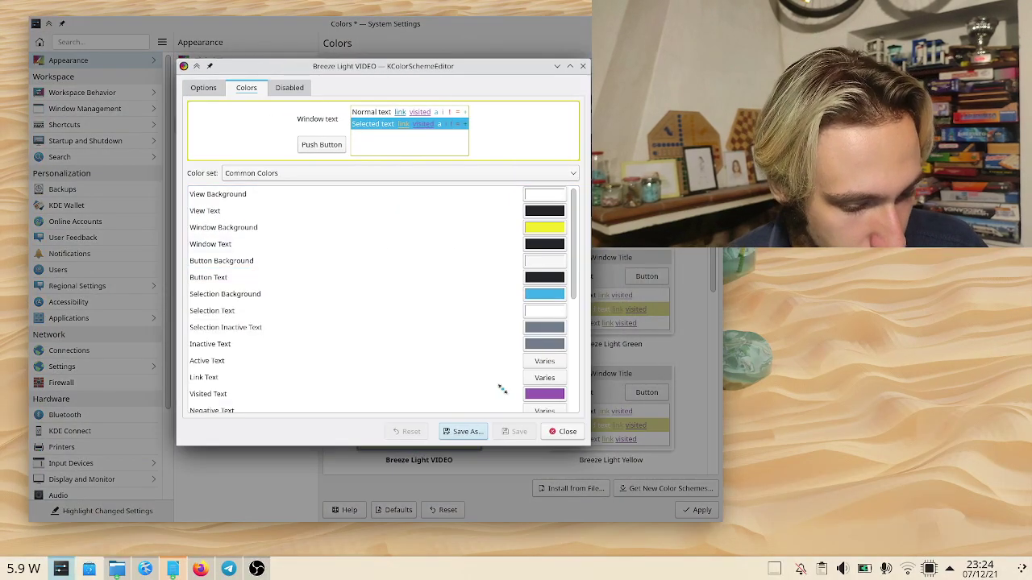
Enlarge the editor and set the Header set's Normal Background to bright green
drag(380, 243, 511, 486)
click(242, 136)
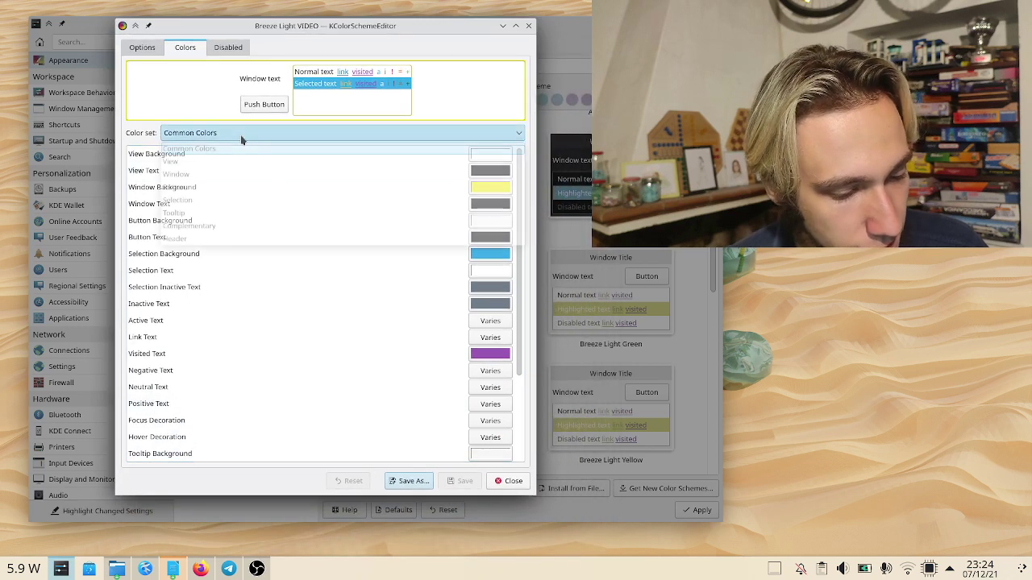
click(230, 238)
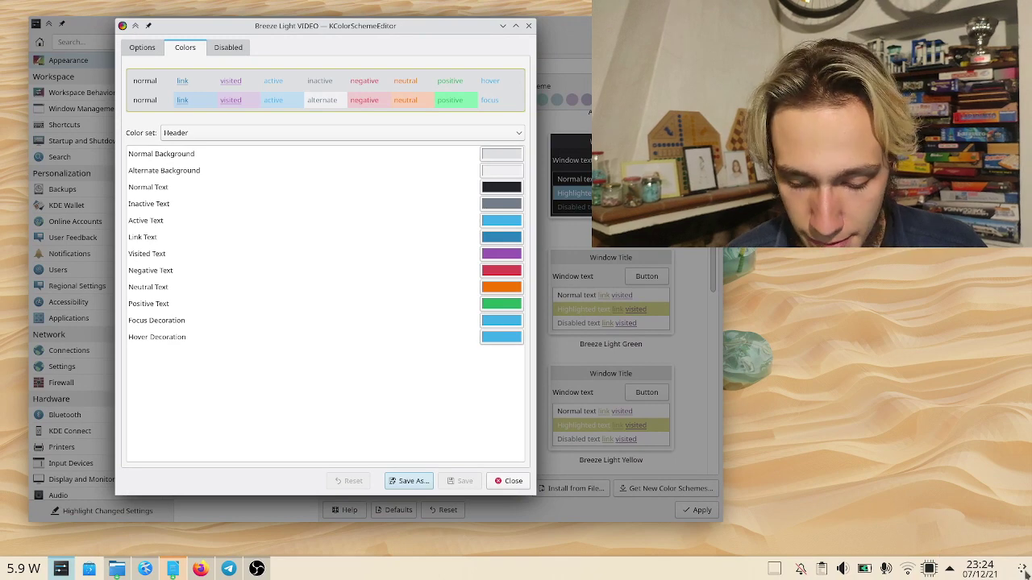
click(1023, 570)
key(Escape)
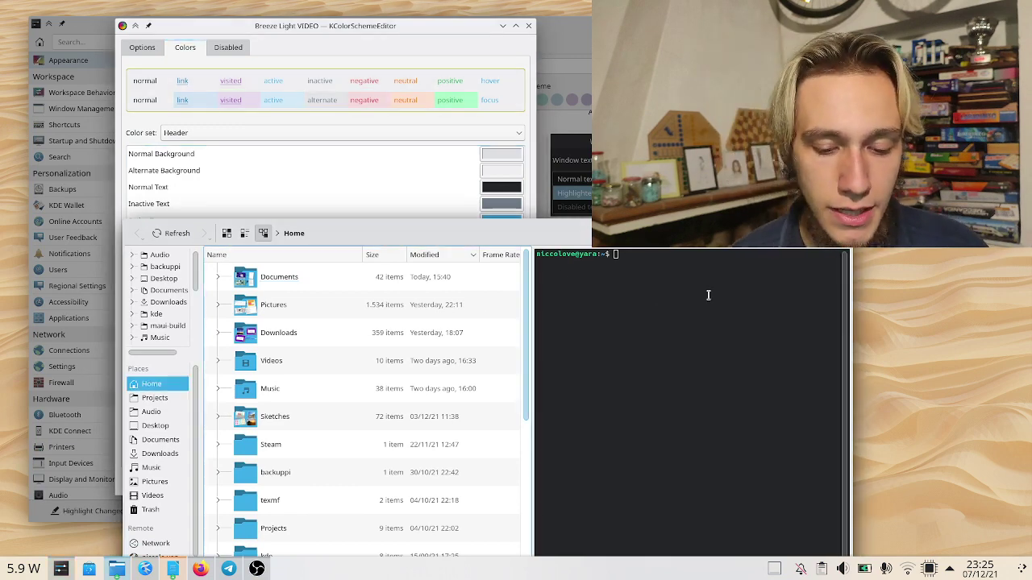
key(alt+F4)
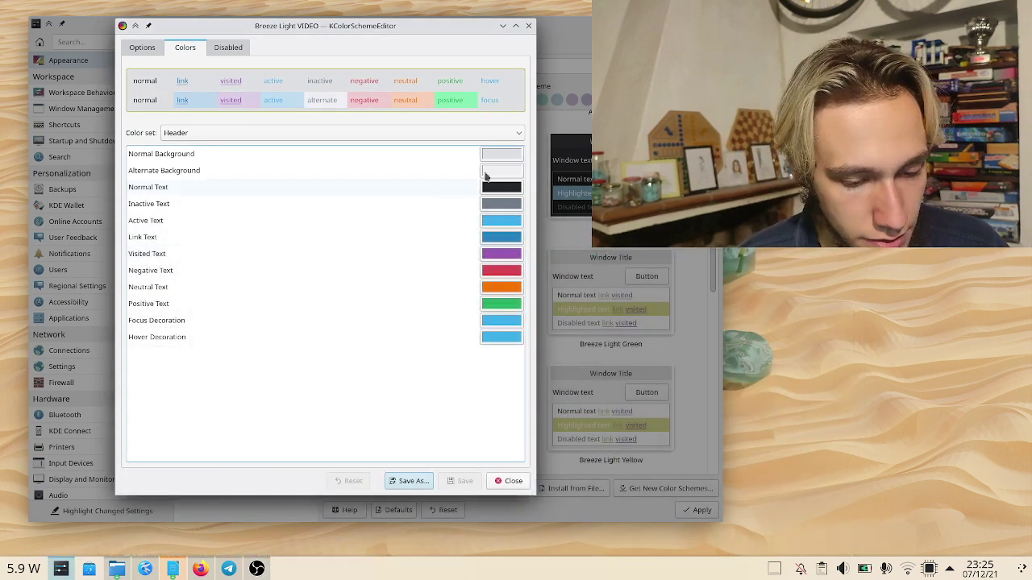
click(501, 154)
drag(349, 153, 366, 146)
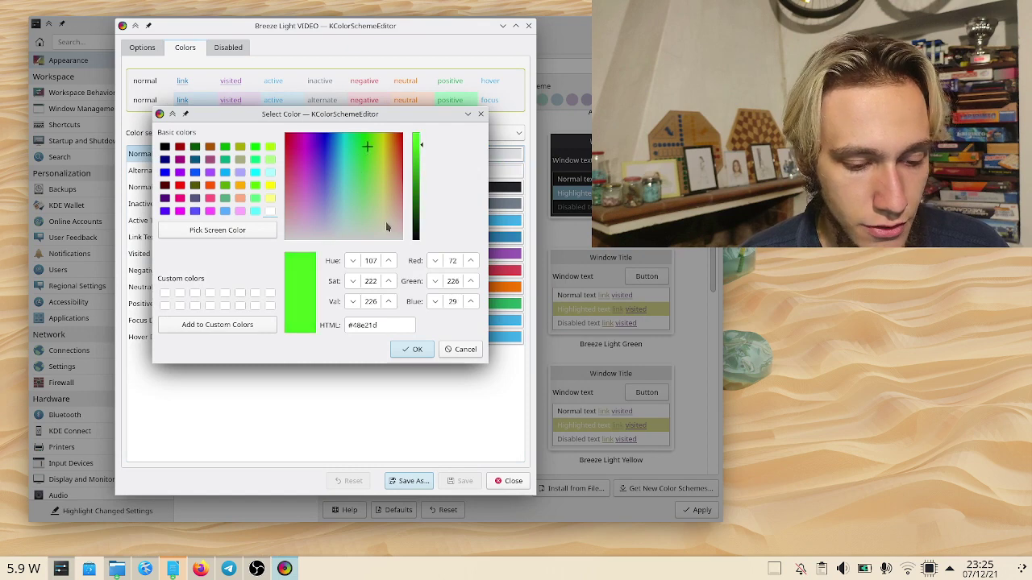
click(417, 350)
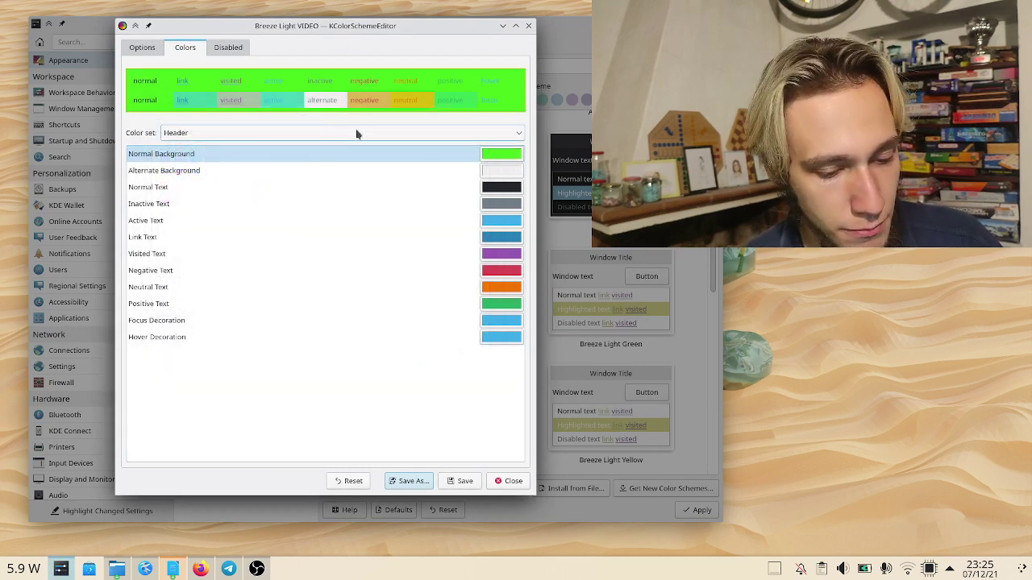
Set the View set's Normal Background to red
click(324, 133)
click(277, 161)
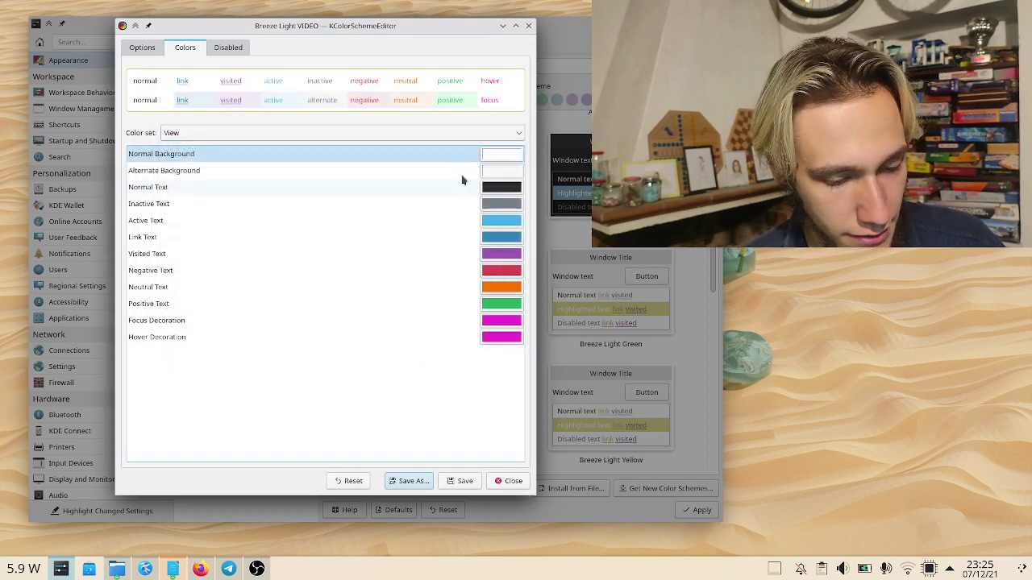
click(517, 152)
drag(394, 160, 399, 137)
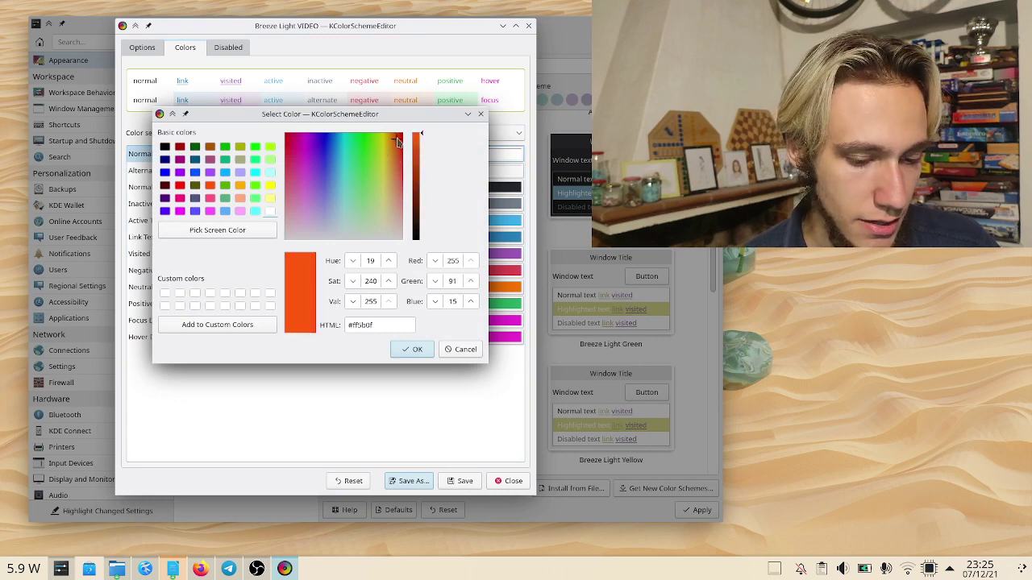
click(419, 353)
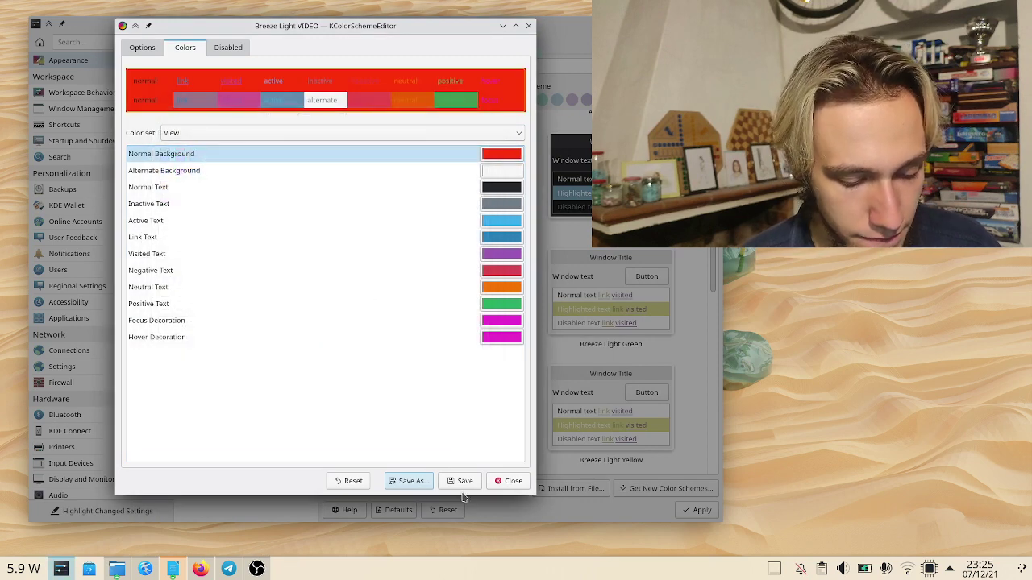
Save Breeze Light VIDEO over the existing scheme and close the editor
click(411, 481)
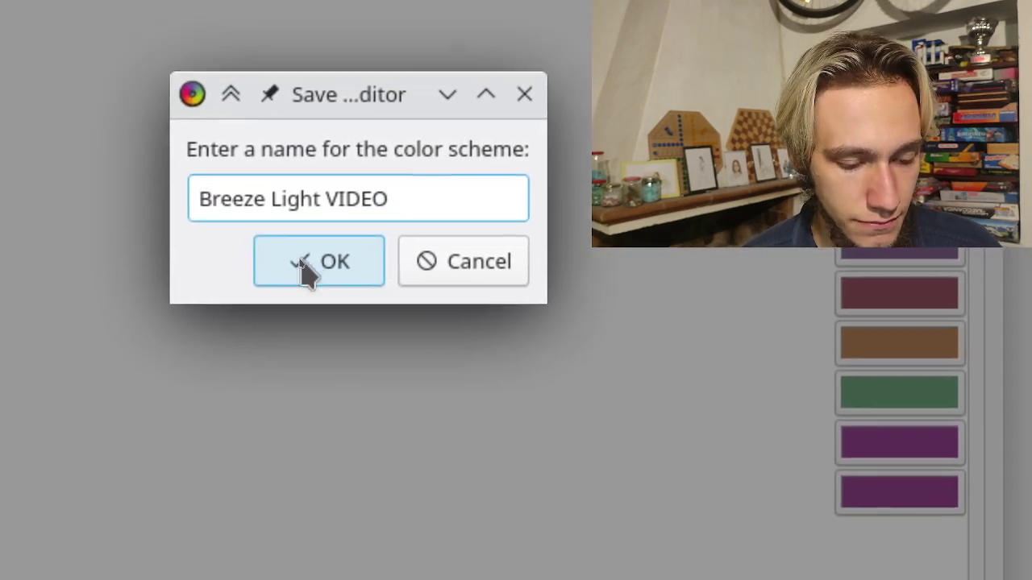
click(259, 263)
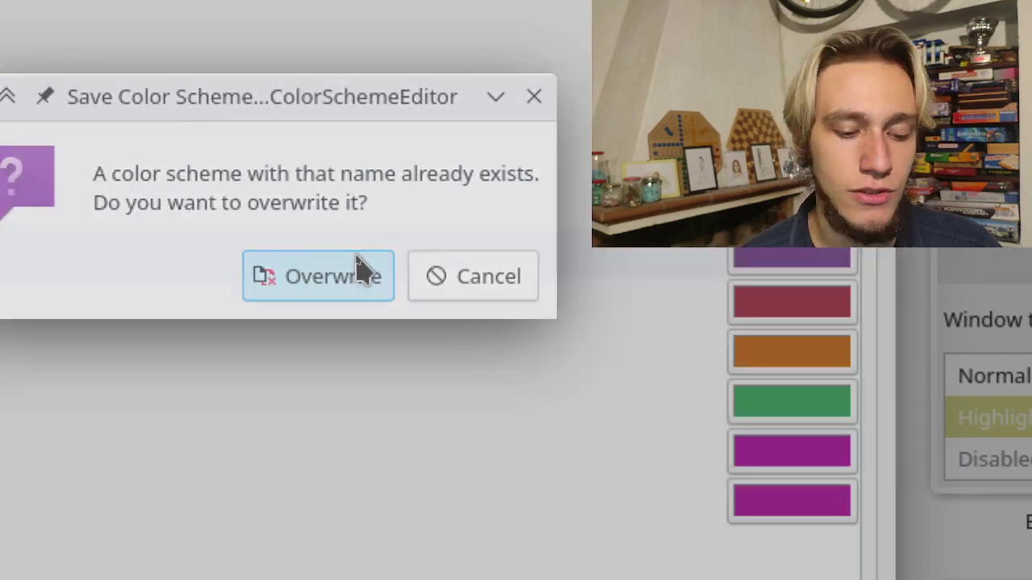
click(328, 266)
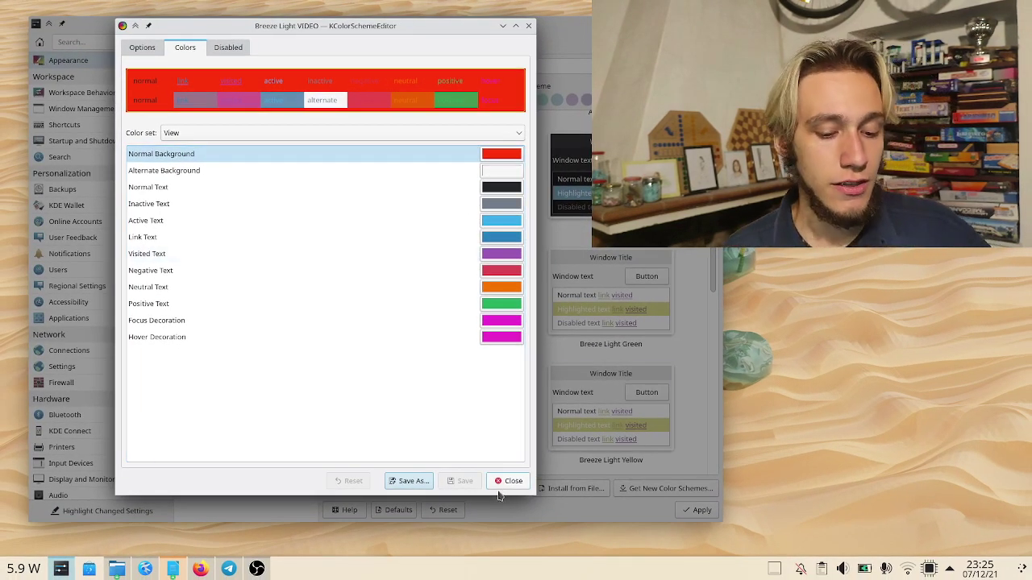
click(505, 482)
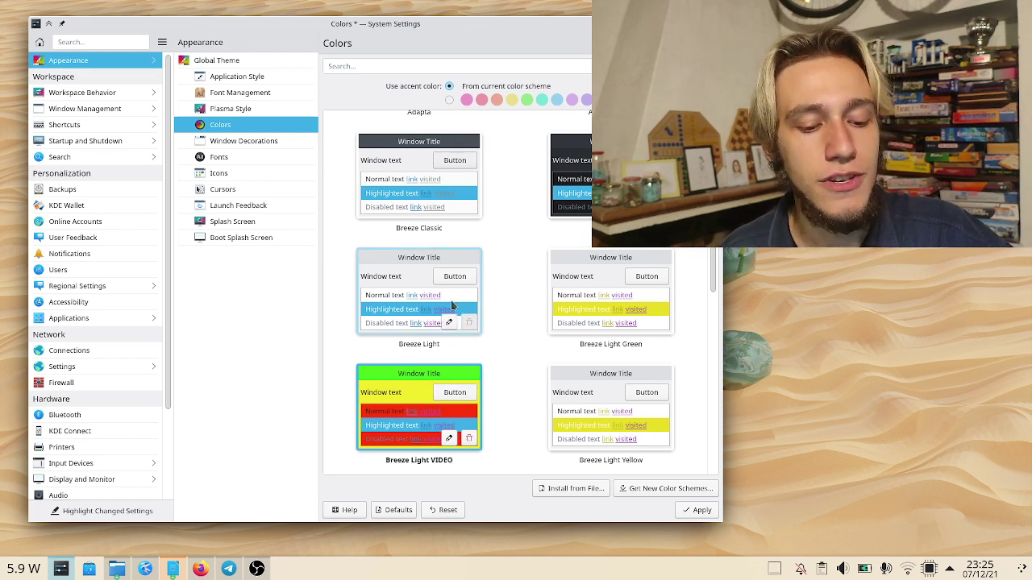
Apply Breeze Light, then apply Breeze Light VIDEO to turn windows green, yellow and red
click(451, 301)
click(695, 510)
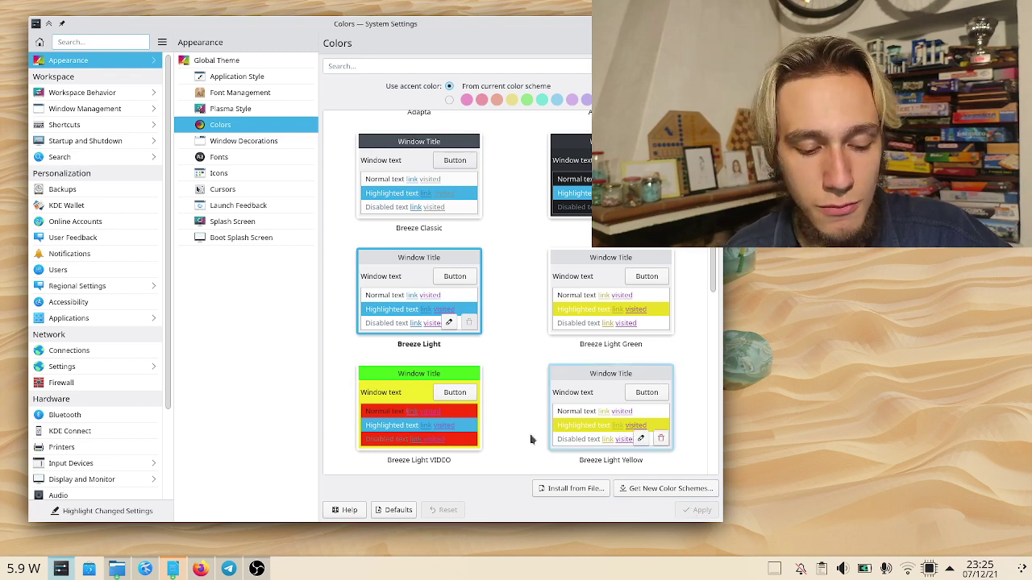
click(456, 387)
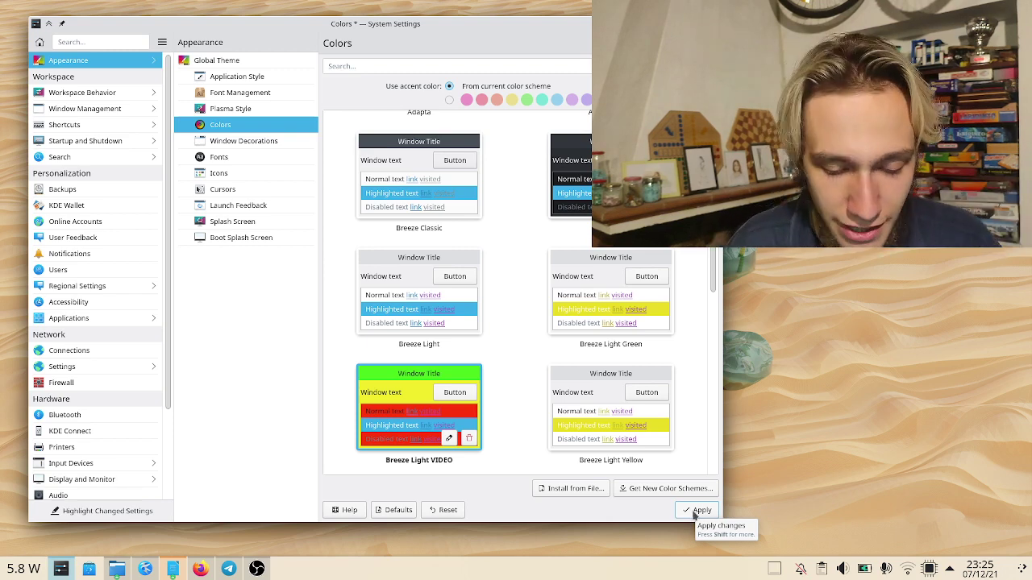
click(694, 512)
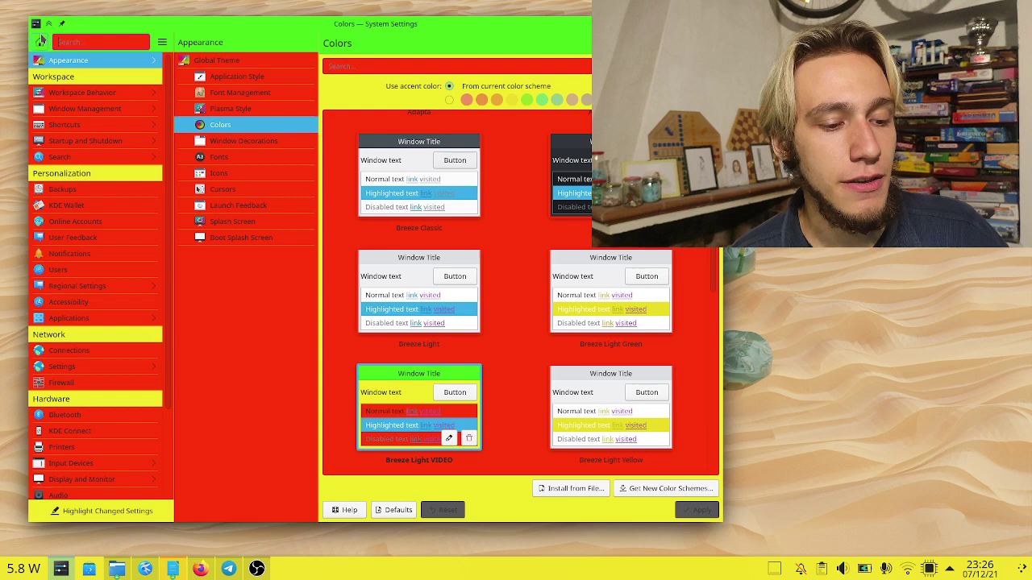
key(super)
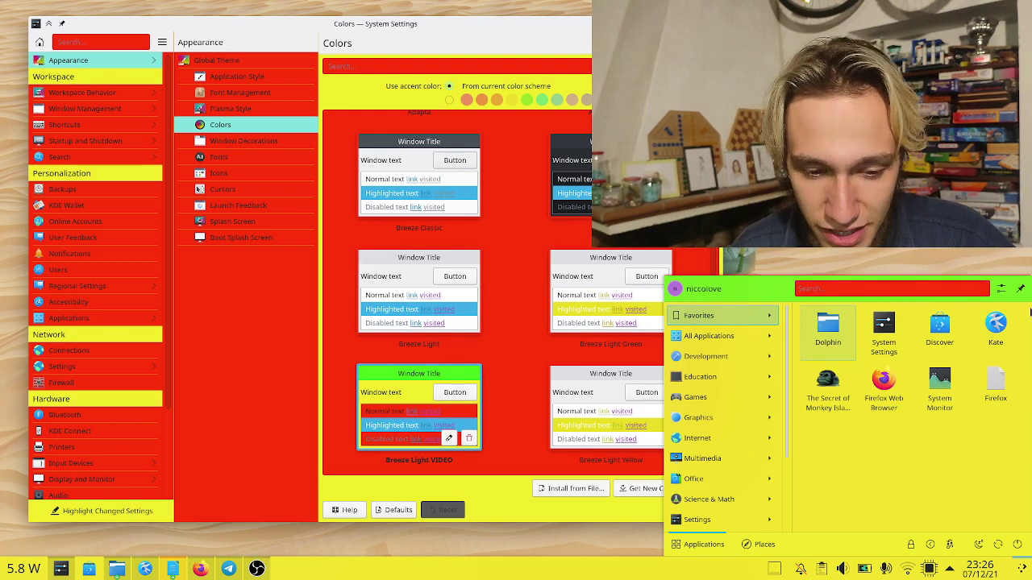
click(400, 26)
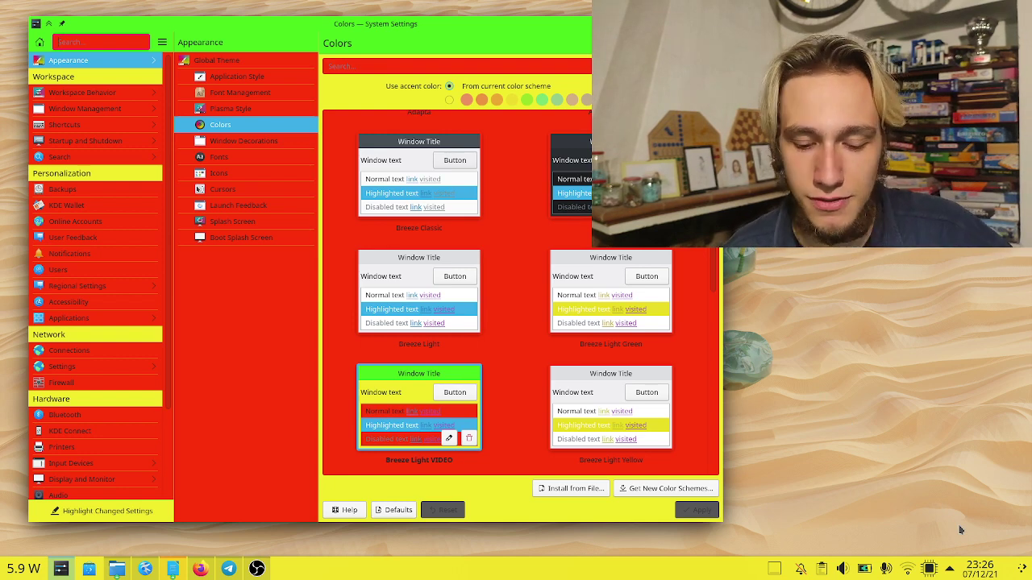
click(950, 570)
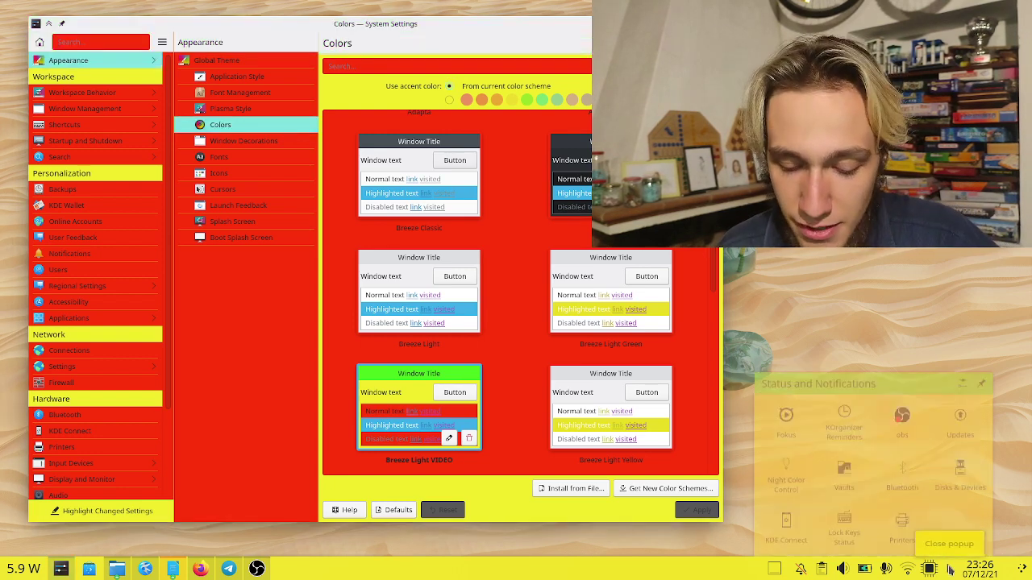
click(987, 566)
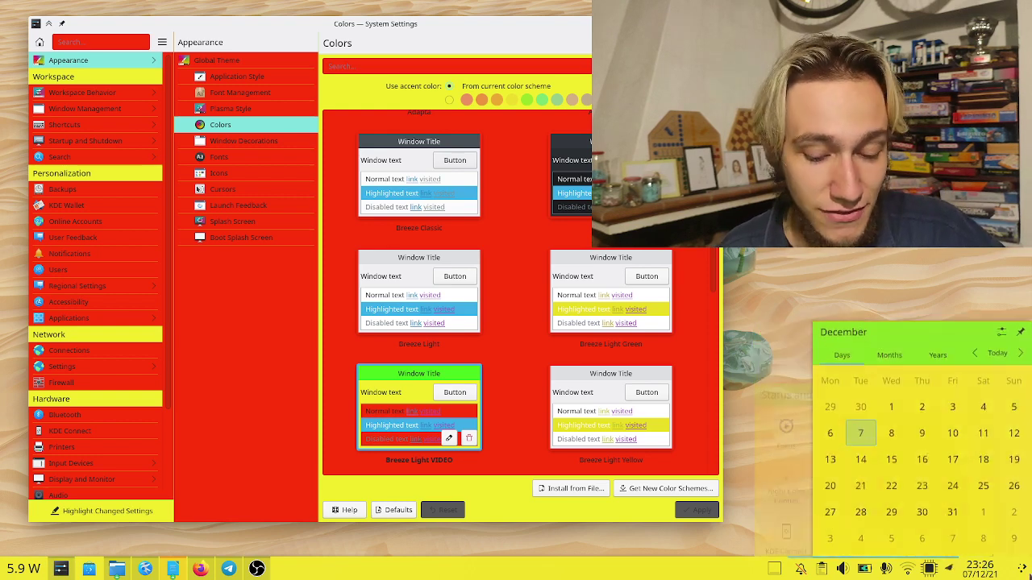
key(super)
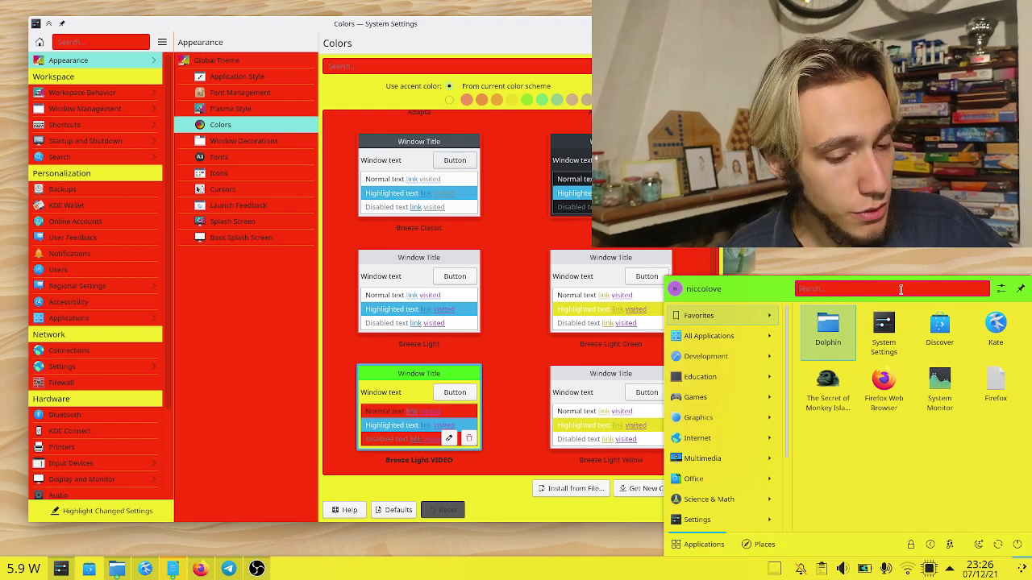
click(219, 320)
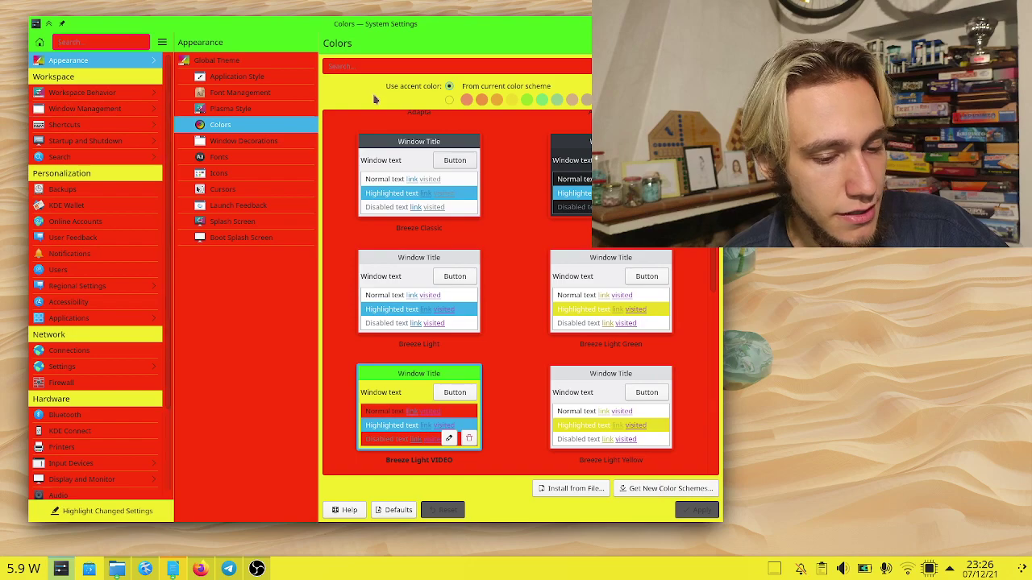
drag(593, 42, 486, 40)
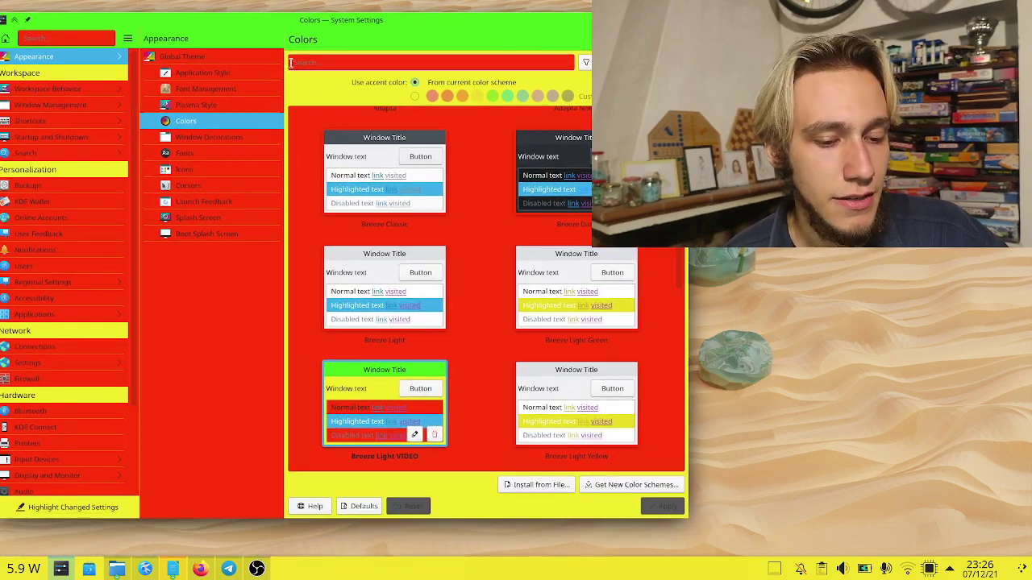
drag(315, 24, 384, 11)
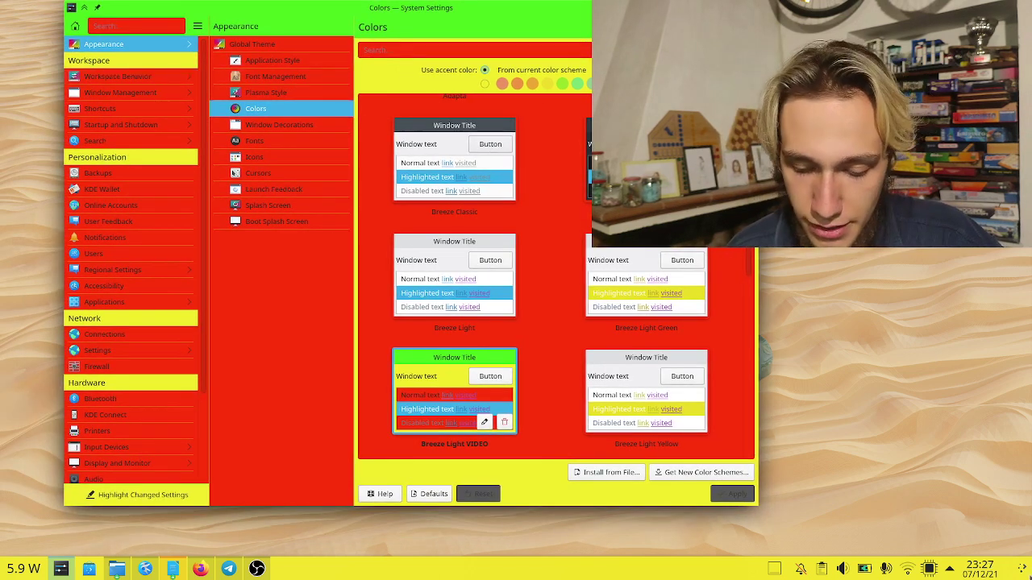
key(super)
key(Escape)
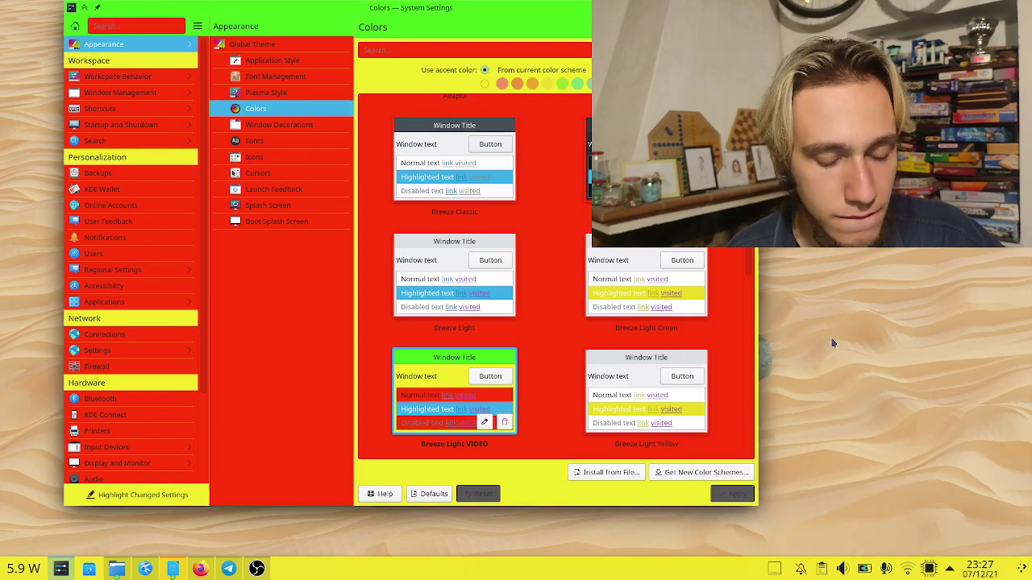
key(super+e)
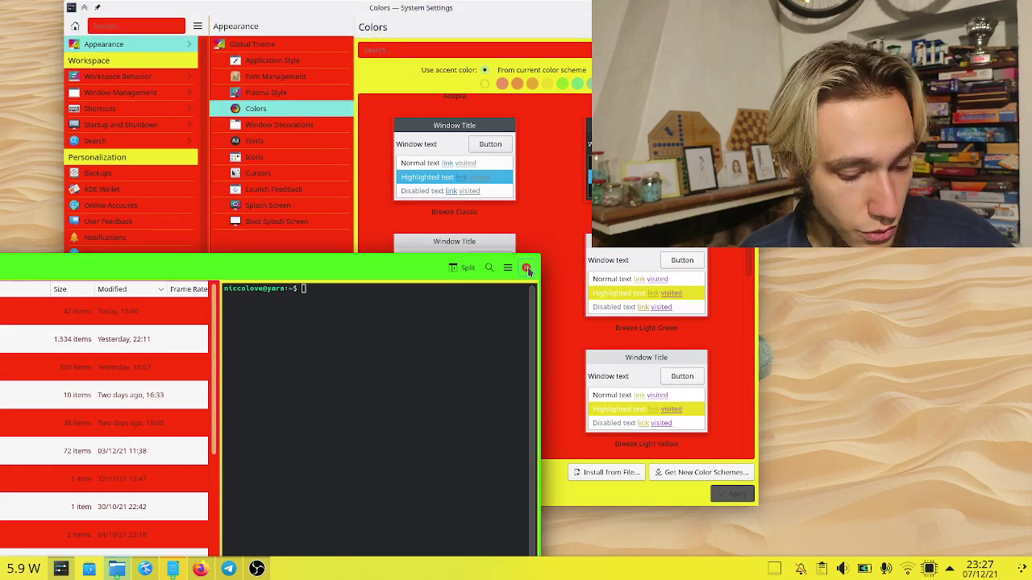
click(526, 268)
mouse_move(646, 283)
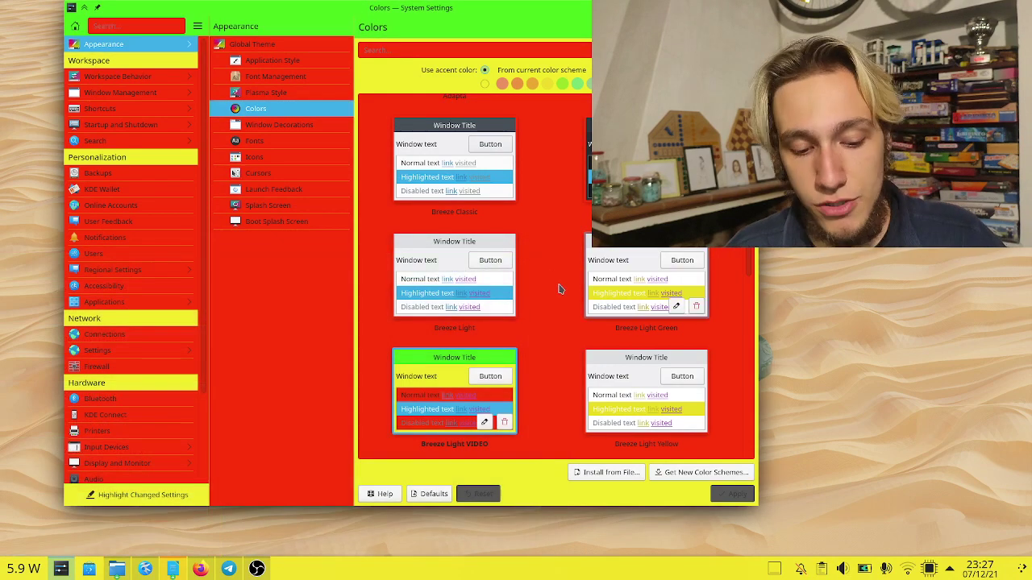
Open Breeze Light VIDEO in the editor and browse its Common Colors roles
click(486, 423)
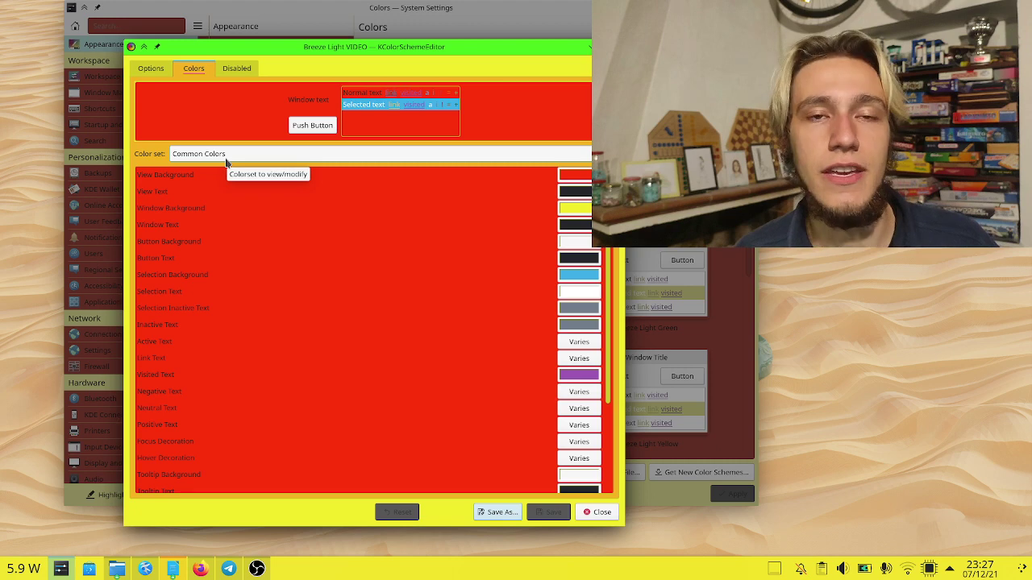
scroll(230, 185, down, 1)
scroll(228, 184, down, 1)
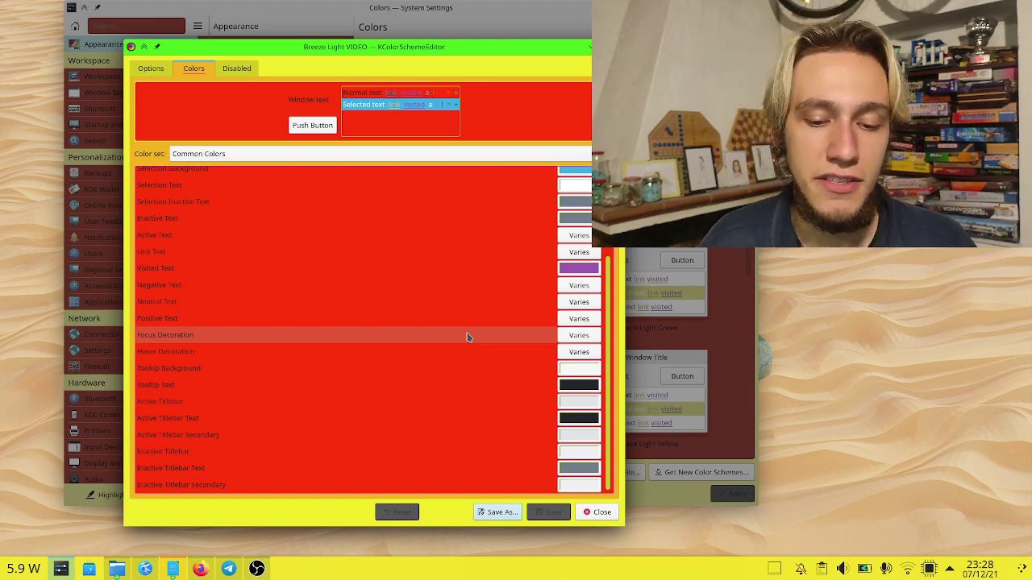
click(298, 153)
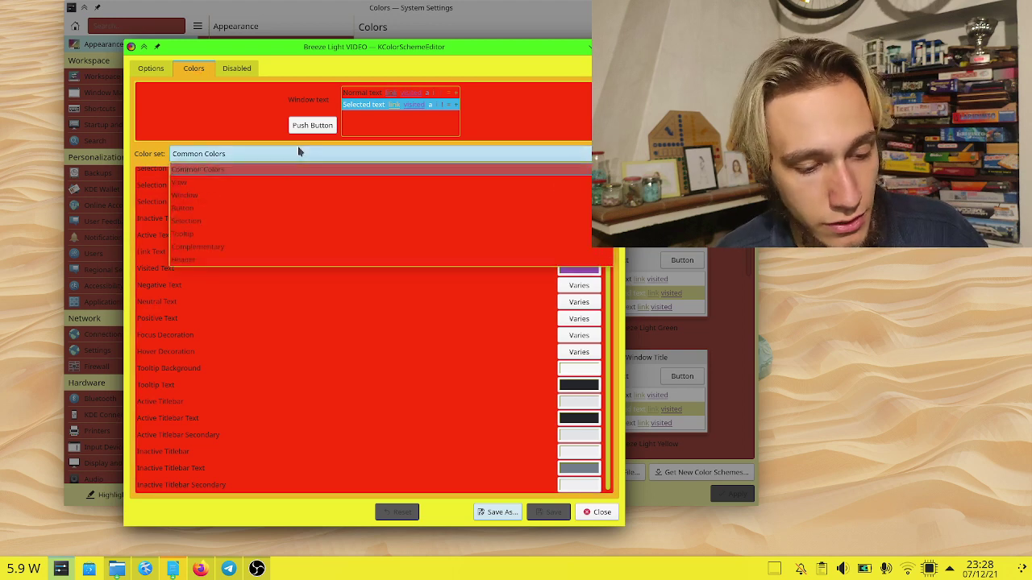
click(250, 168)
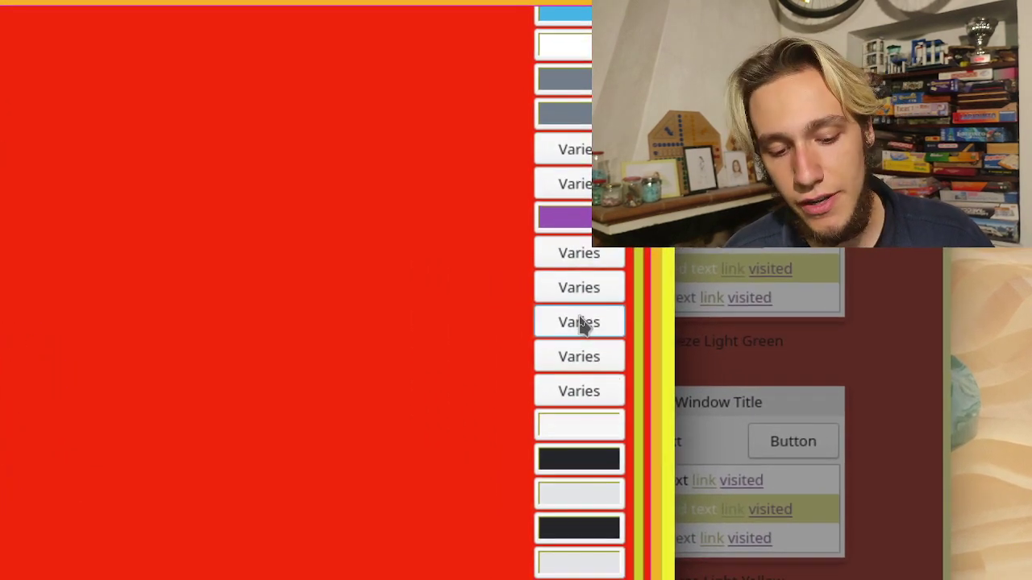
click(581, 323)
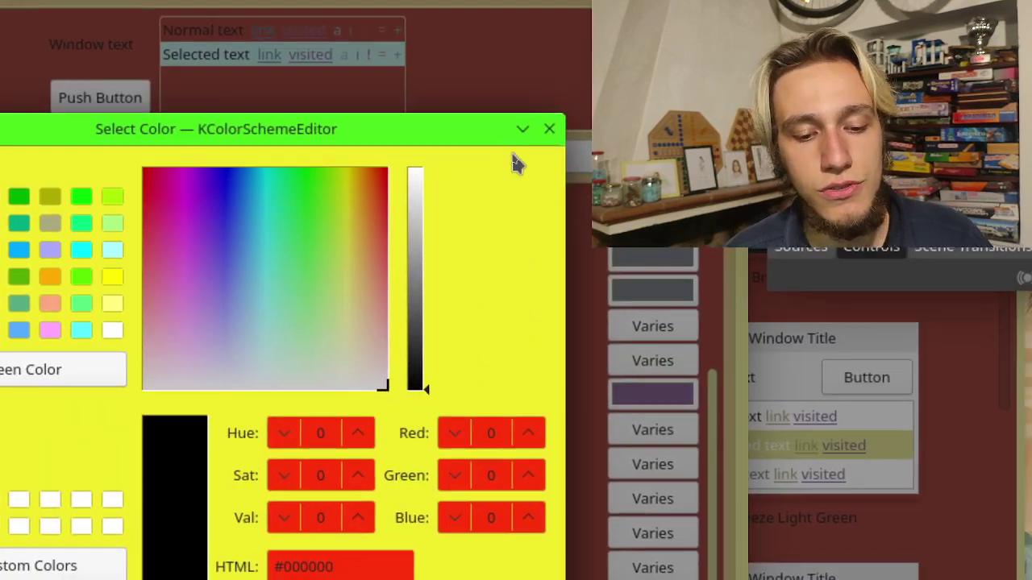
click(549, 129)
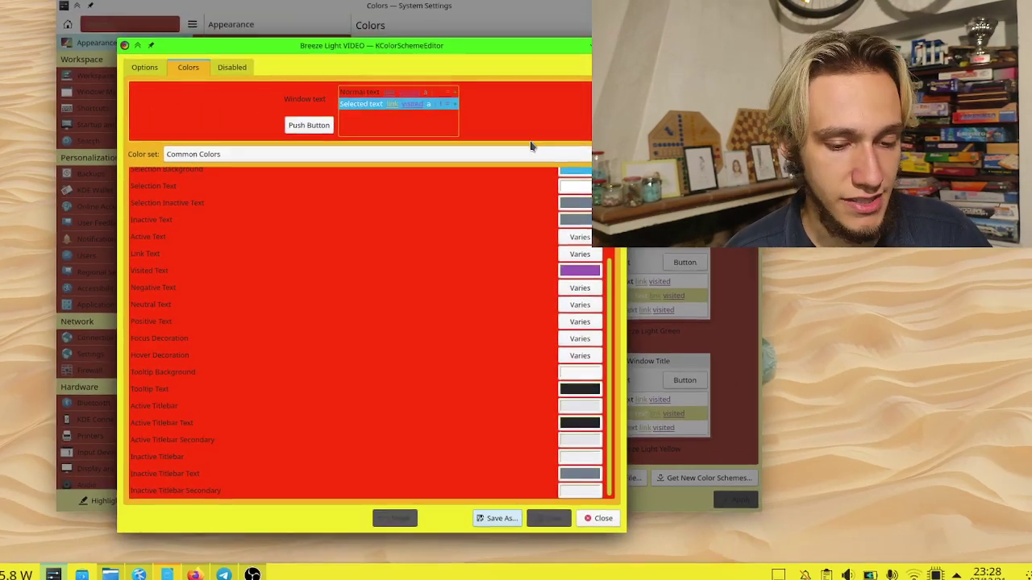
scroll(470, 260, up, 2)
scroll(470, 261, down, 2)
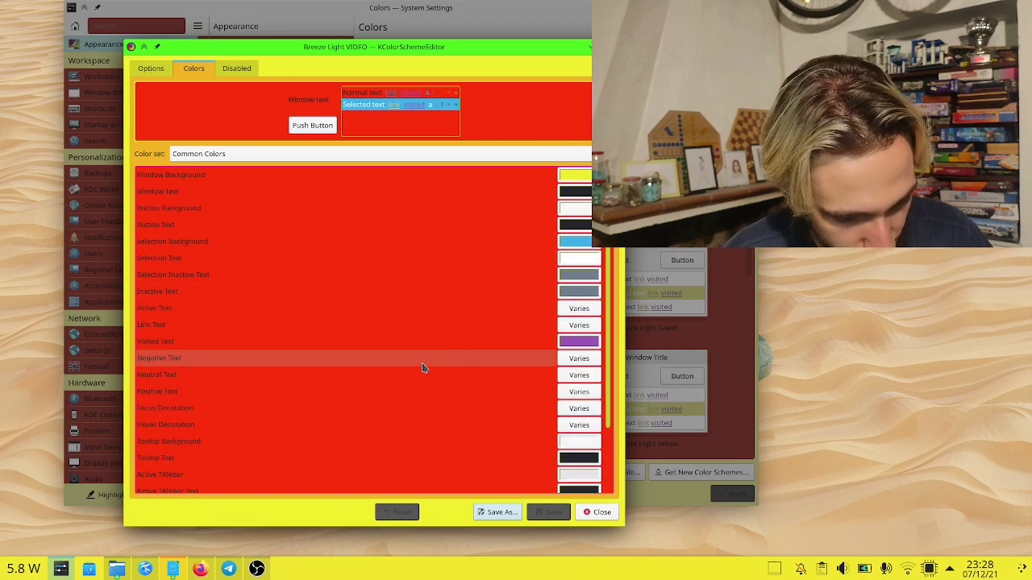
Make Focus Decoration purple and save over the existing Breeze Light VIDEO scheme
click(419, 409)
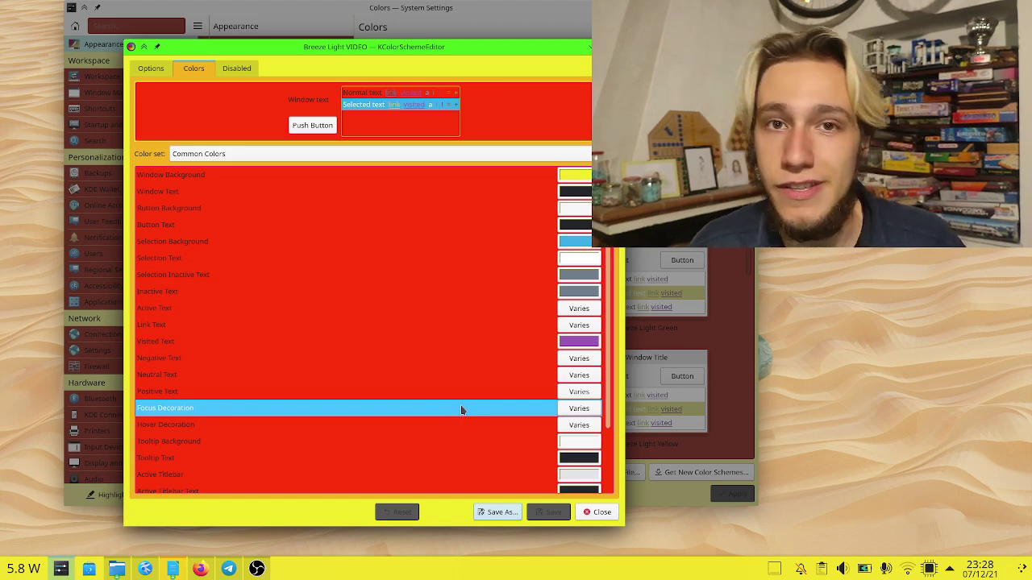
click(588, 409)
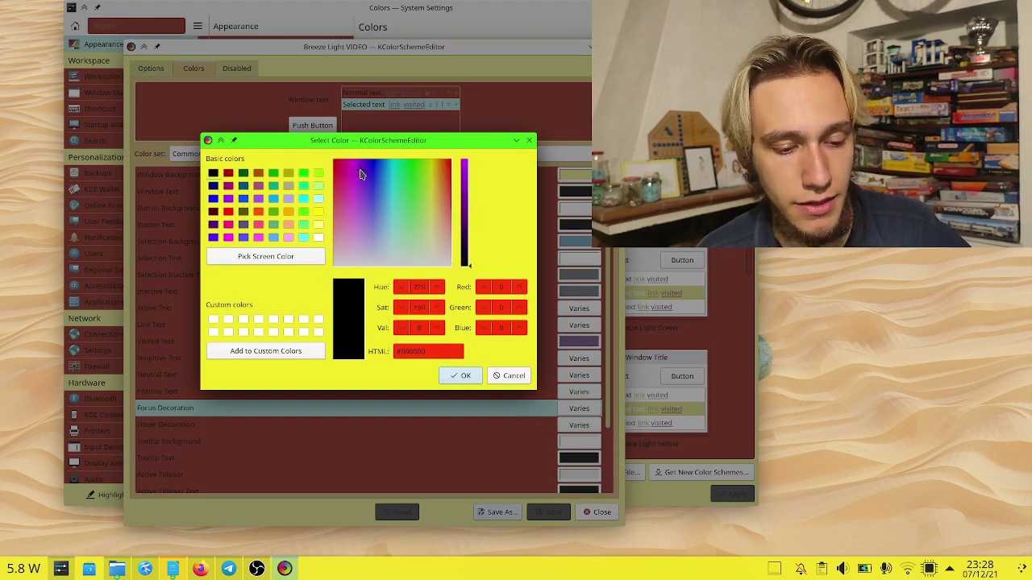
click(465, 376)
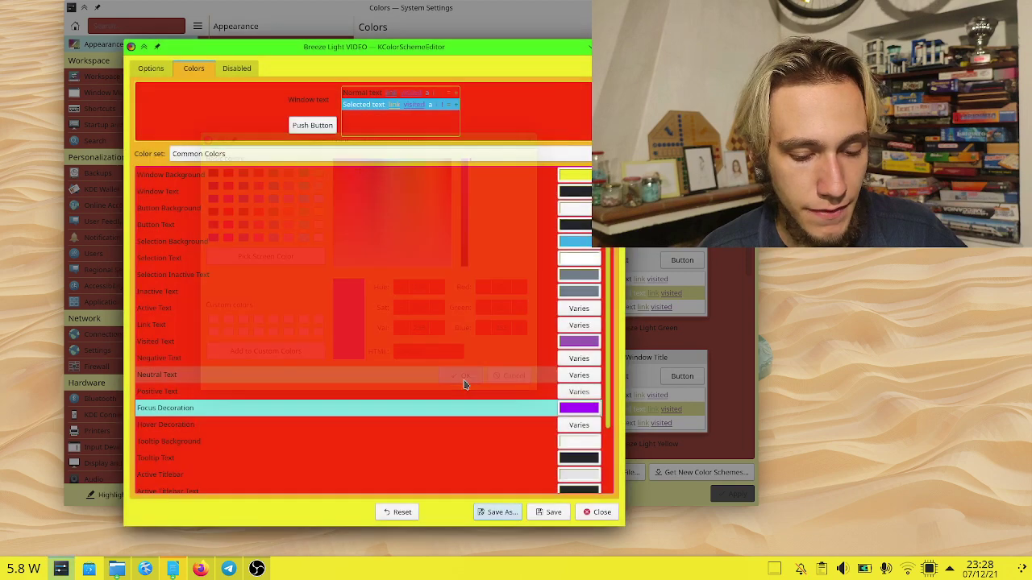
click(509, 517)
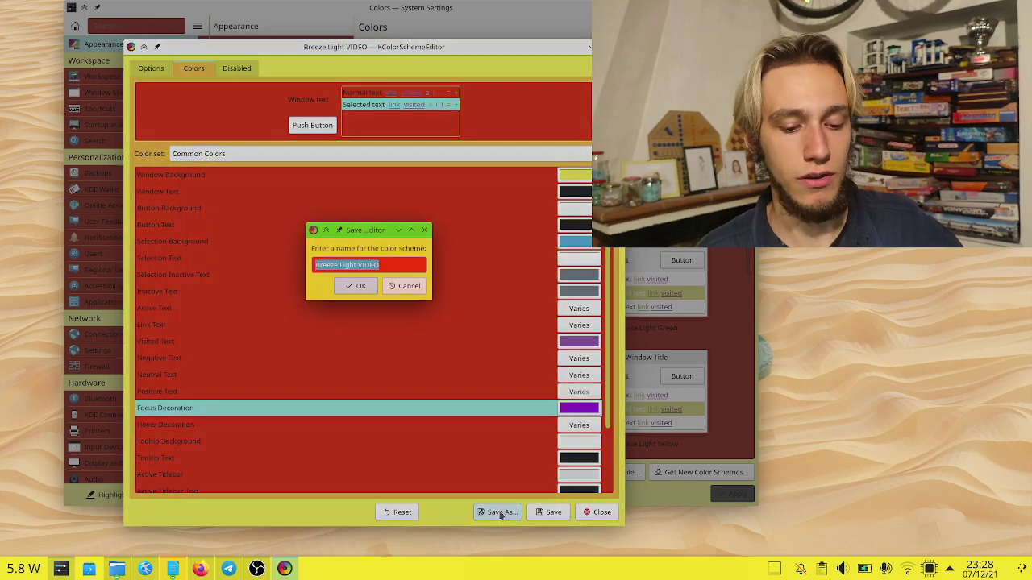
click(354, 288)
click(389, 288)
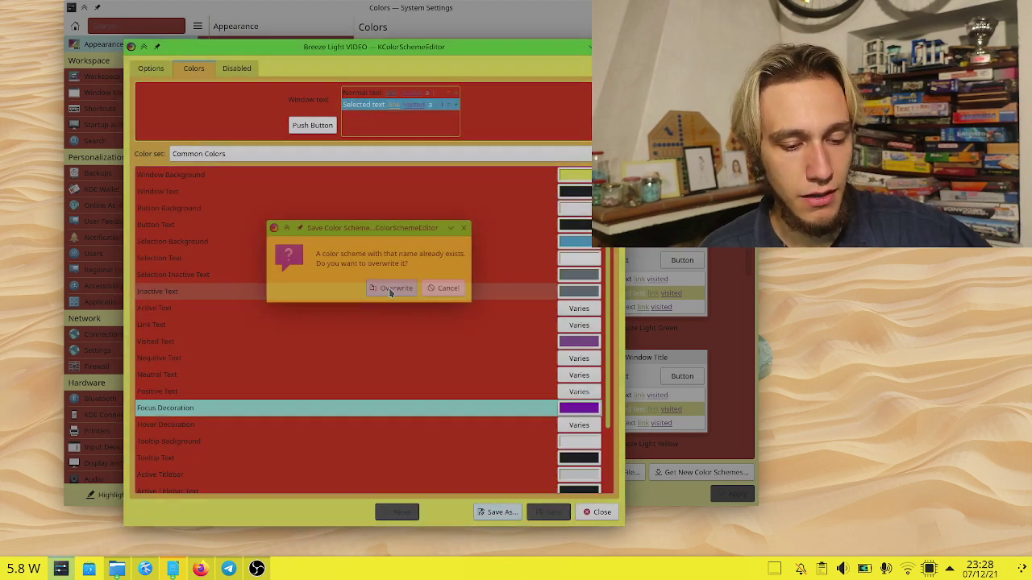